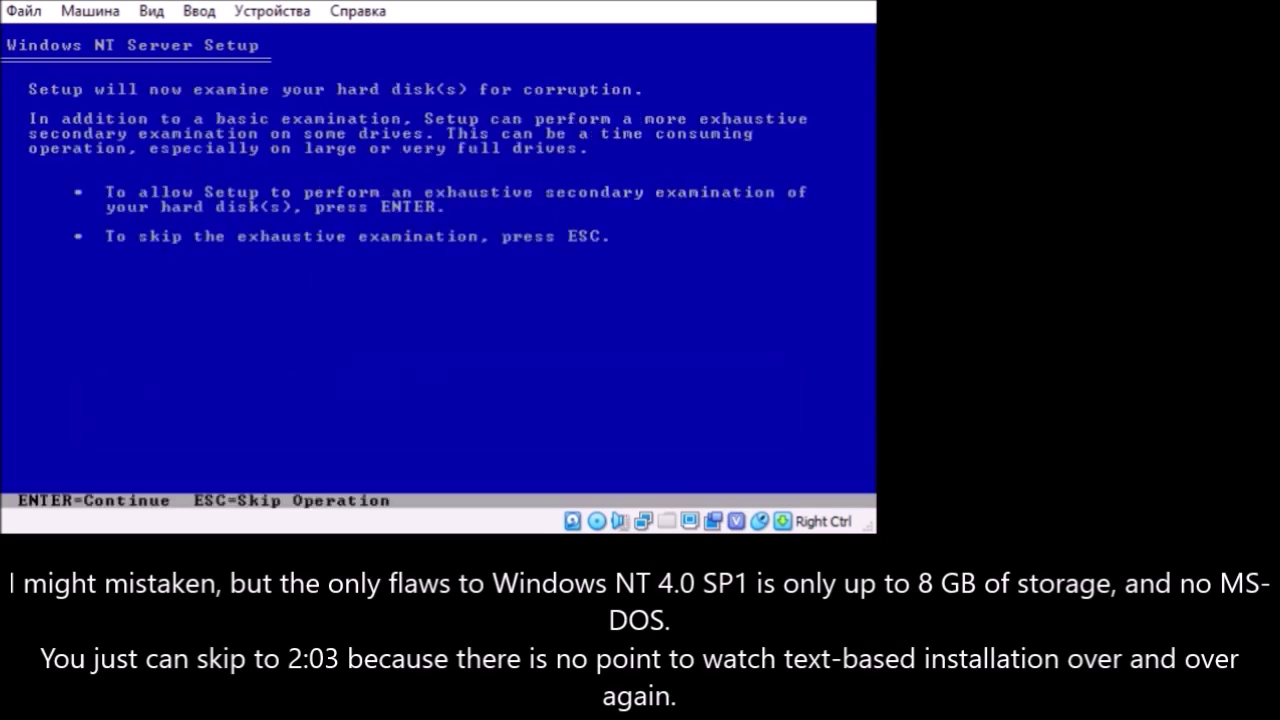
# - Skip the exhaustive secondary examination of the hard disk, let Setup copy its files and restart the computer
pyautogui.press('Escape')
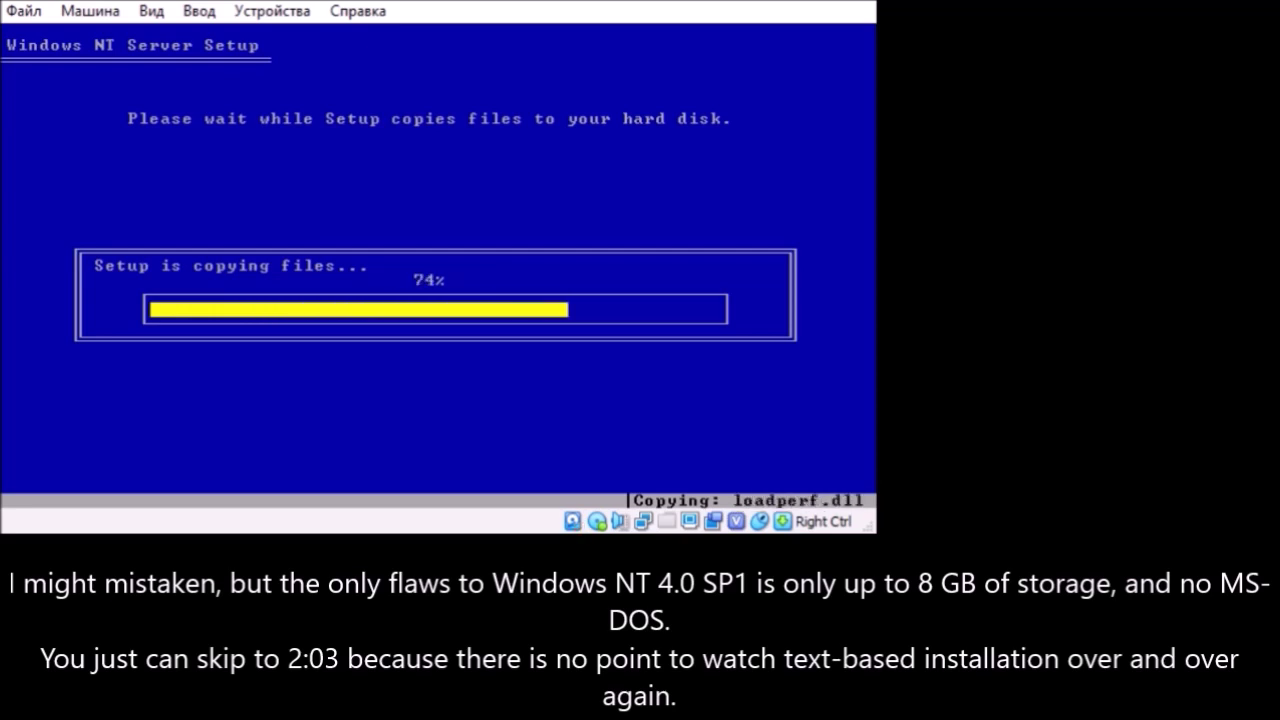
pyautogui.press('Return')
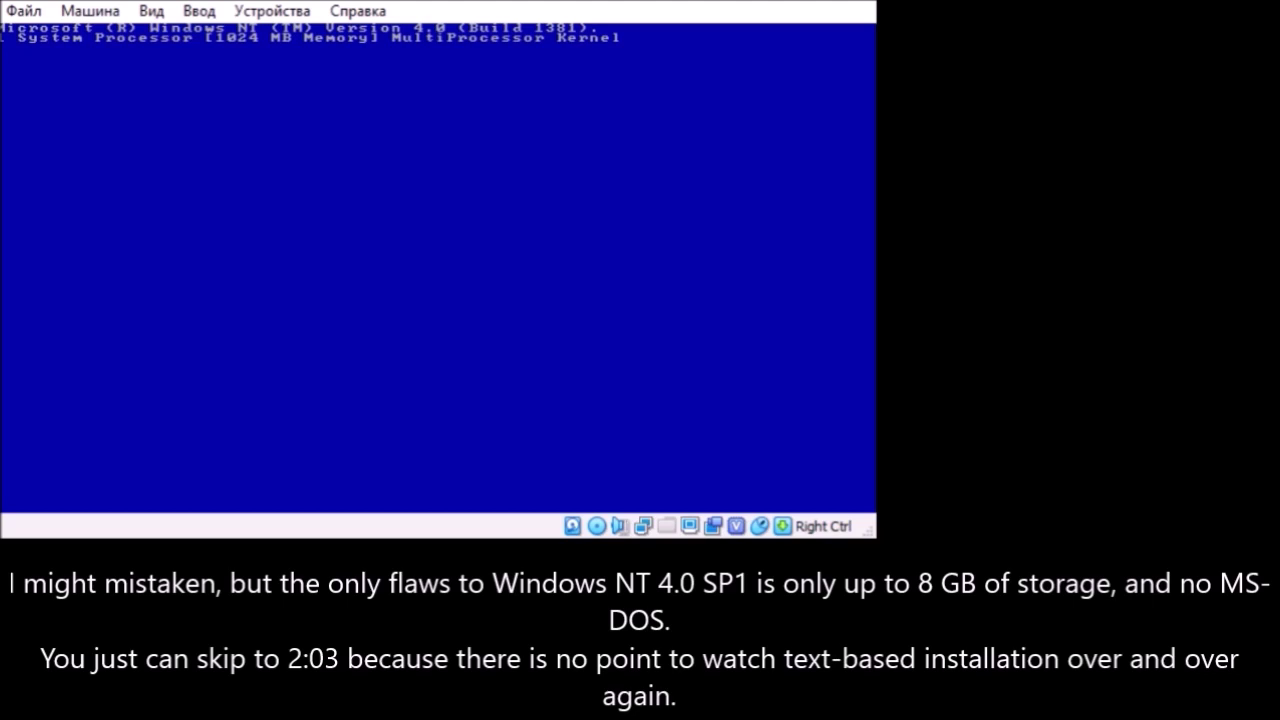
pyautogui.press('Return')
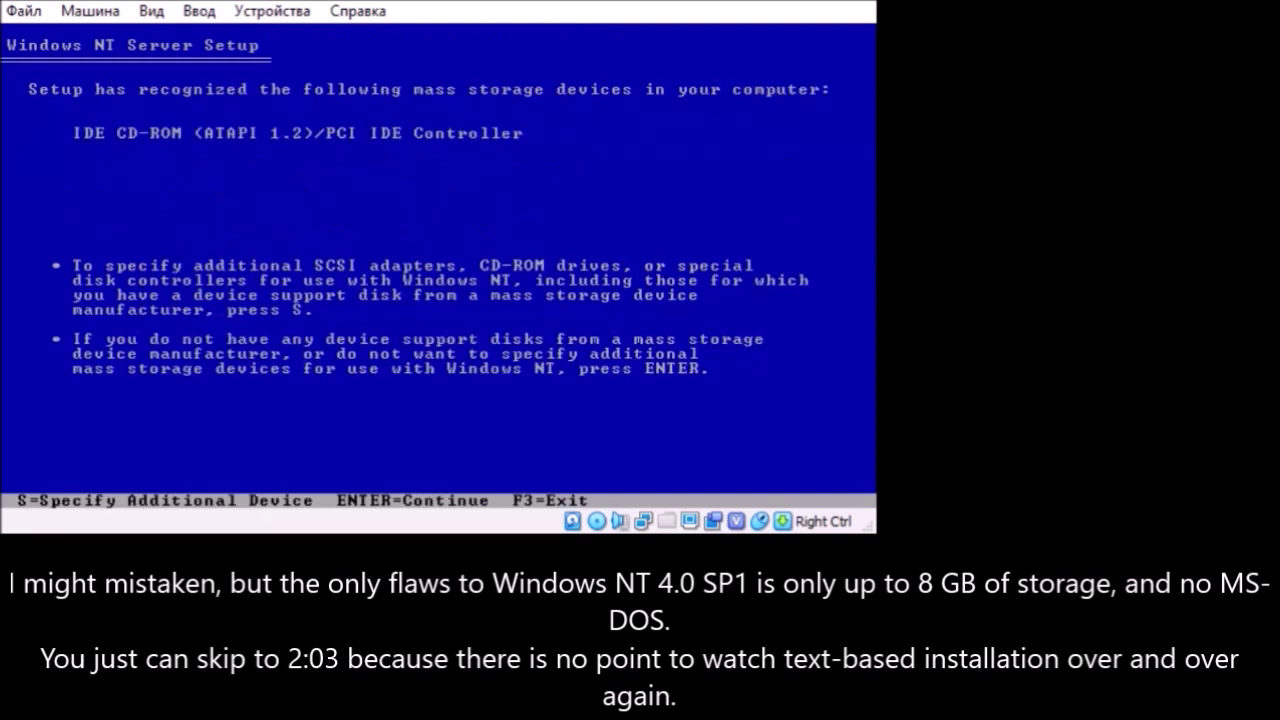
pyautogui.press('Return')
pyautogui.press('Return')
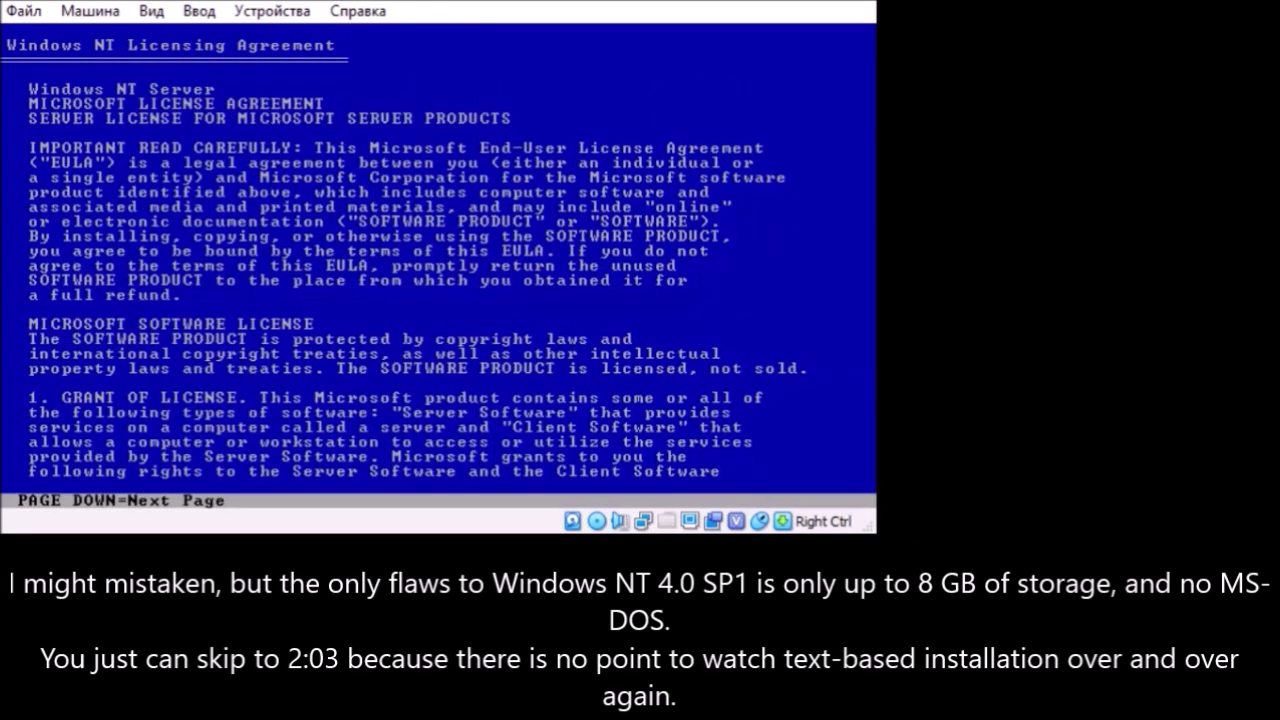
pyautogui.click(182, 399)
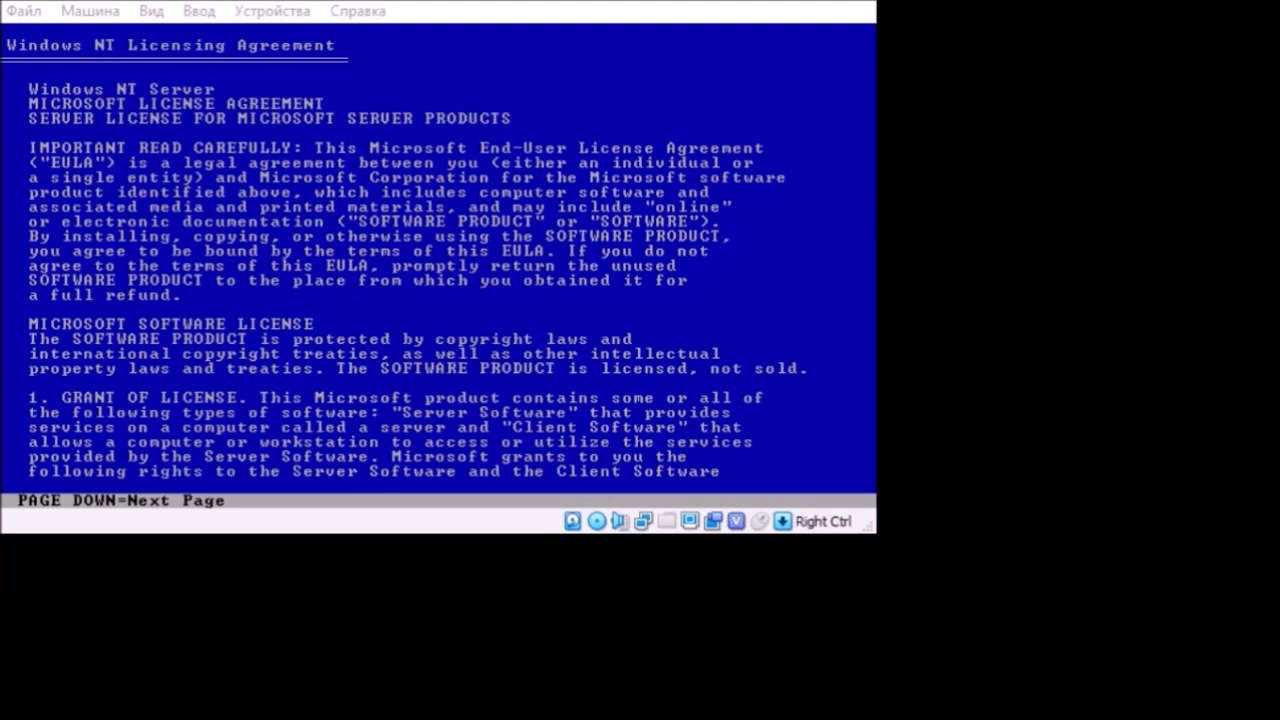
pyautogui.press('pagedown')
pyautogui.press('pagedown')
pyautogui.press('pagedown')
pyautogui.press('pagedown')
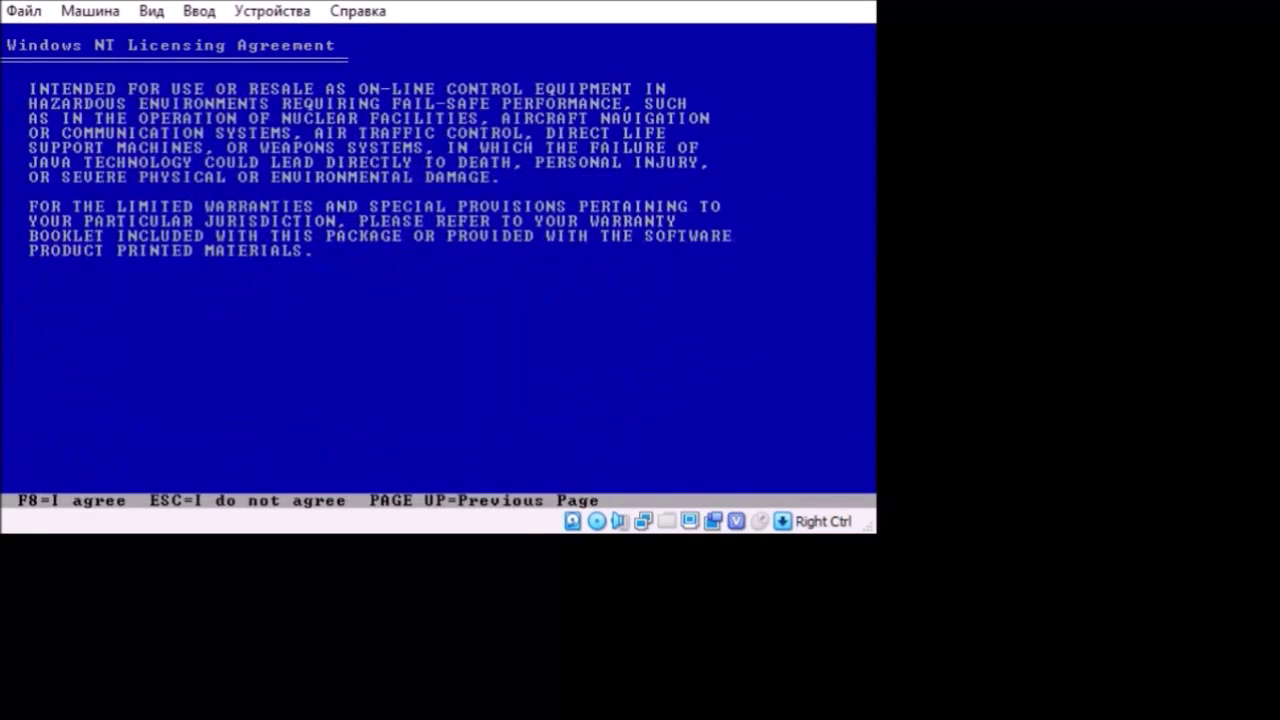
pyautogui.press('F8')
pyautogui.press('Return')
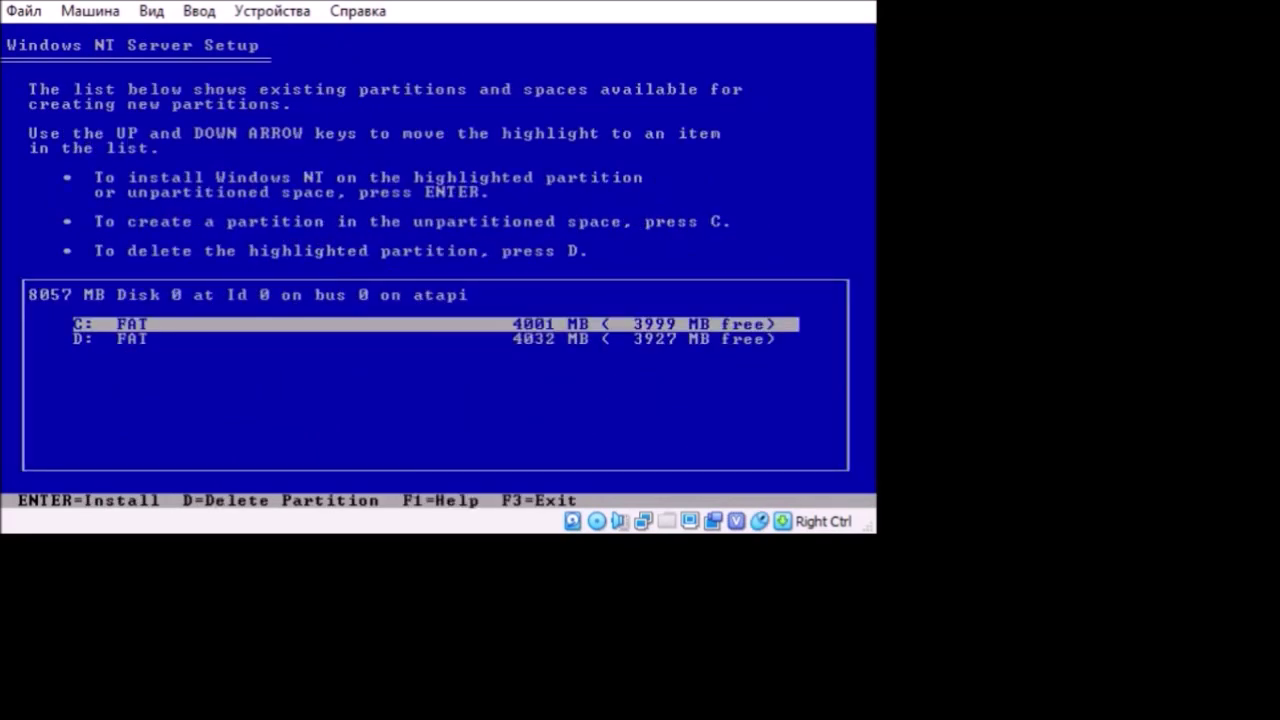
# - Quit the text-mode Setup at the partition list and restart the computer
pyautogui.press('F3')
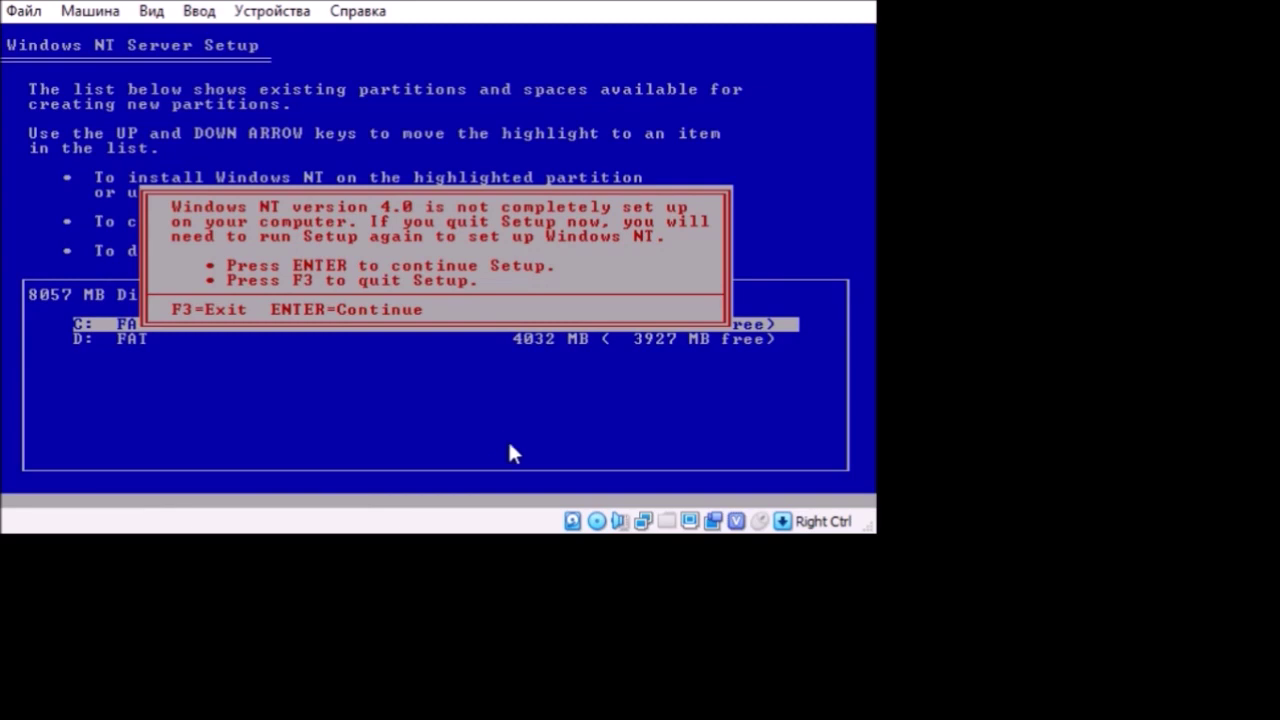
pyautogui.press('F3')
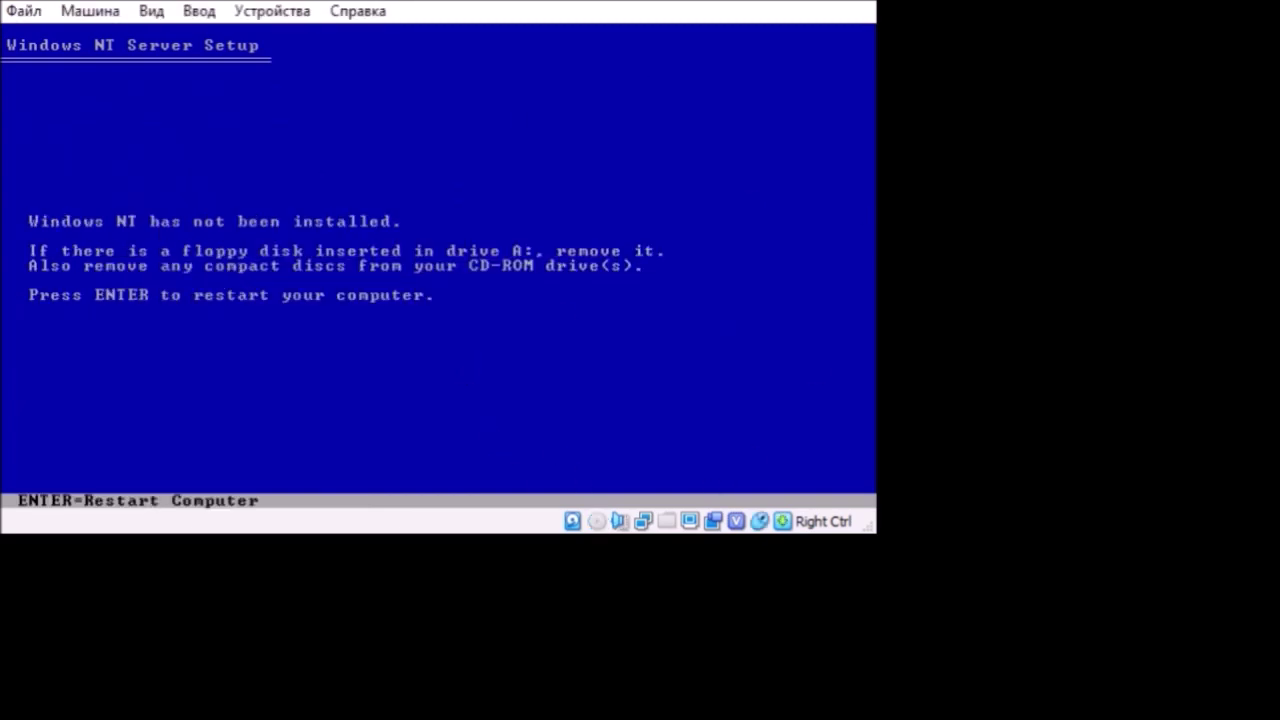
pyautogui.press('Return')
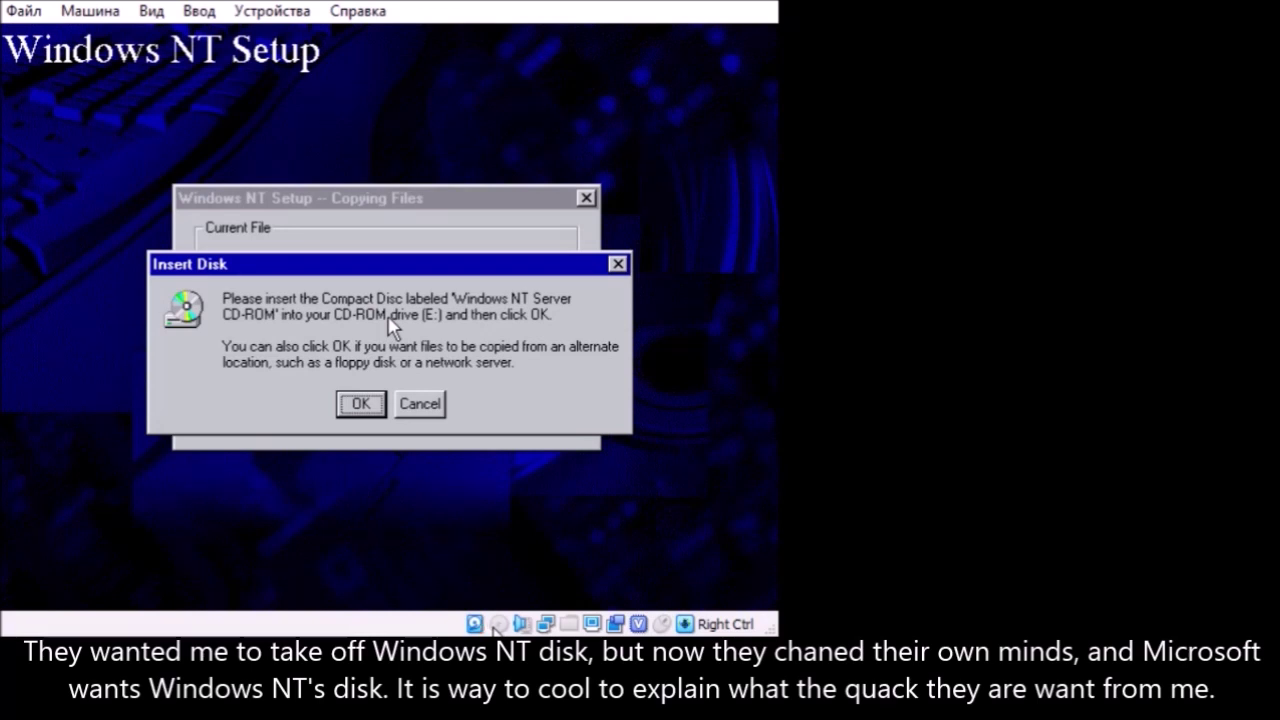
# - Supply the Windows NT Server CD-ROM for file copying and start gathering information about the computer in the setup wizard
pyautogui.click(366, 406)
pyautogui.click(360, 404)
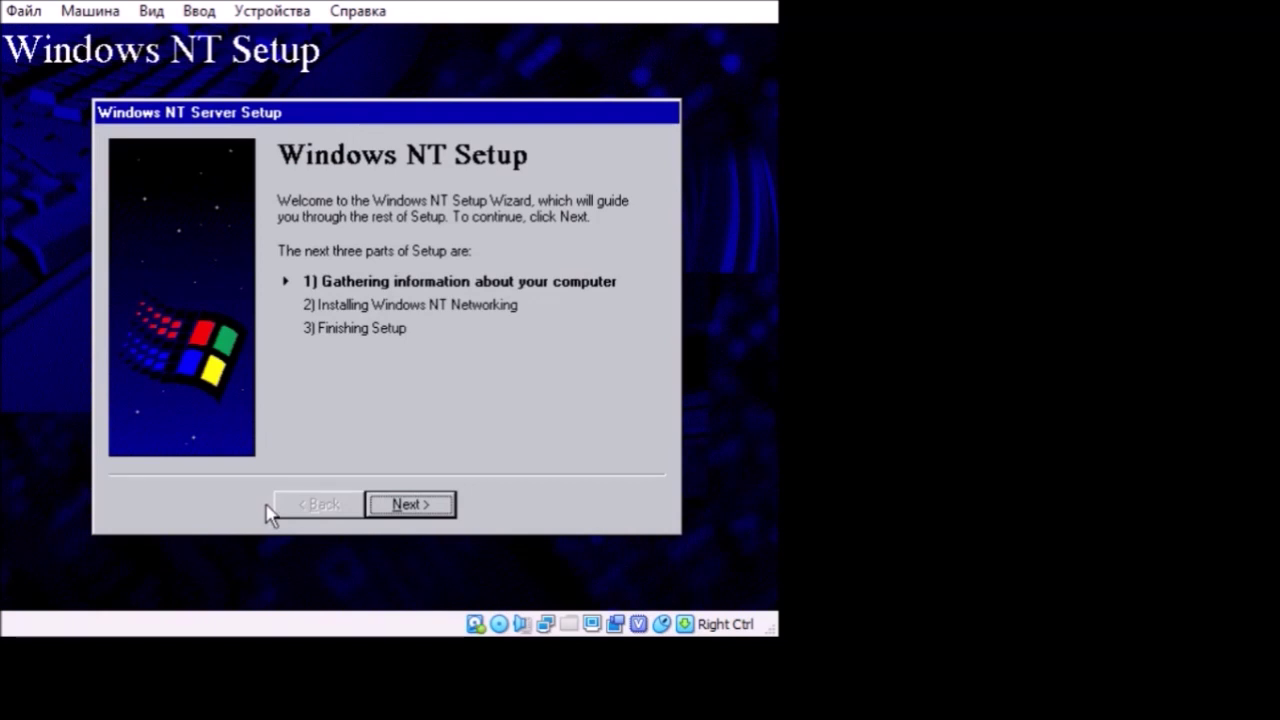
pyautogui.click(394, 514)
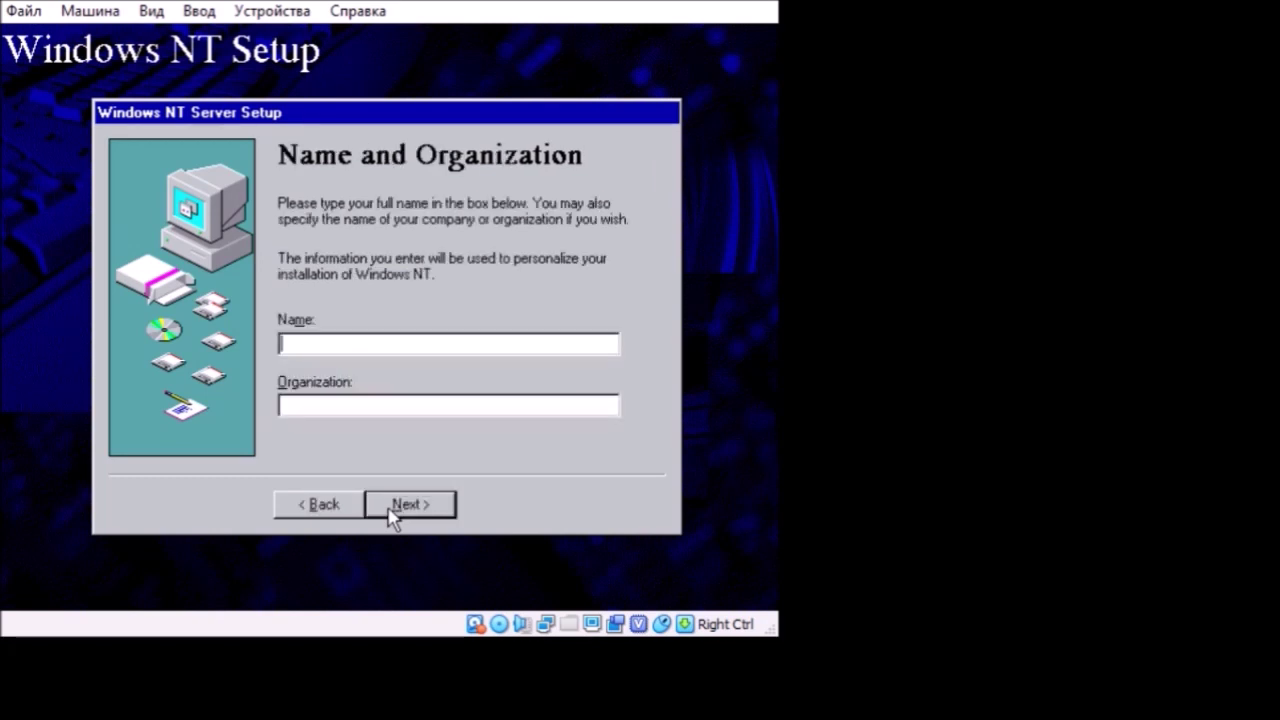
# - Enter the user's name for the installation, leave the organization blank and continue
pyautogui.write('KO')
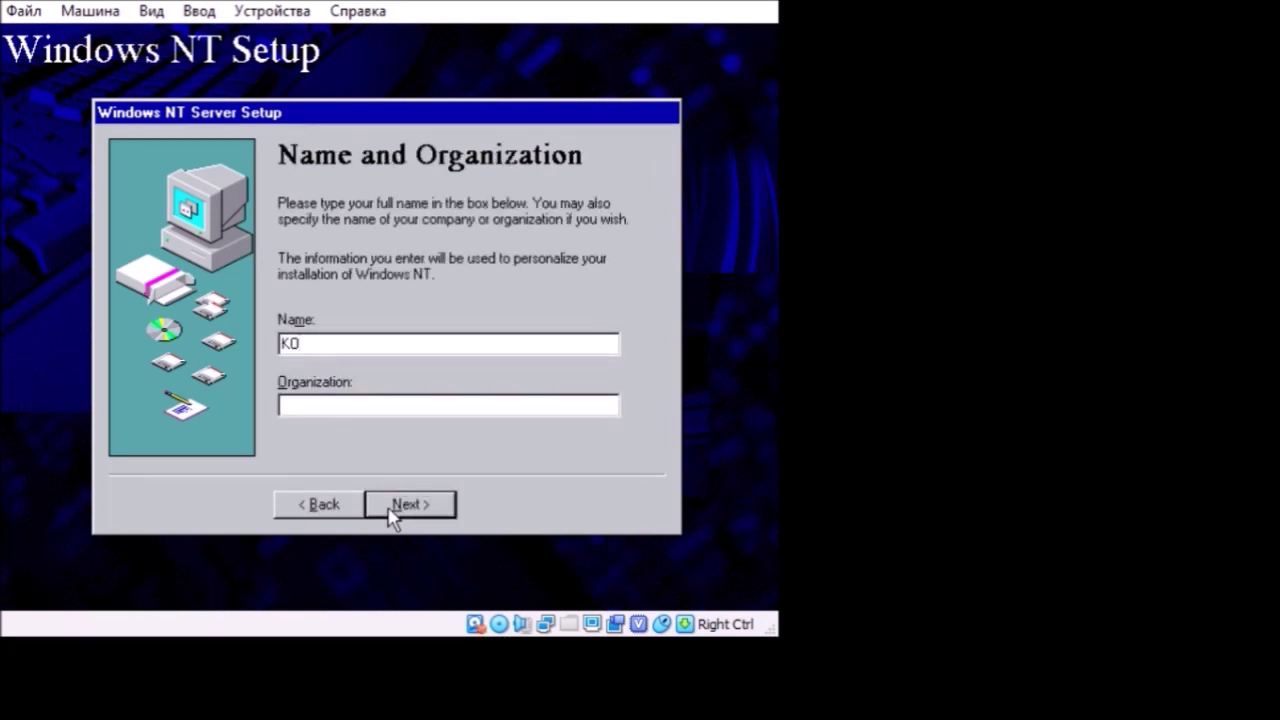
pyautogui.press('BackSpace')
pyautogui.write('ono')
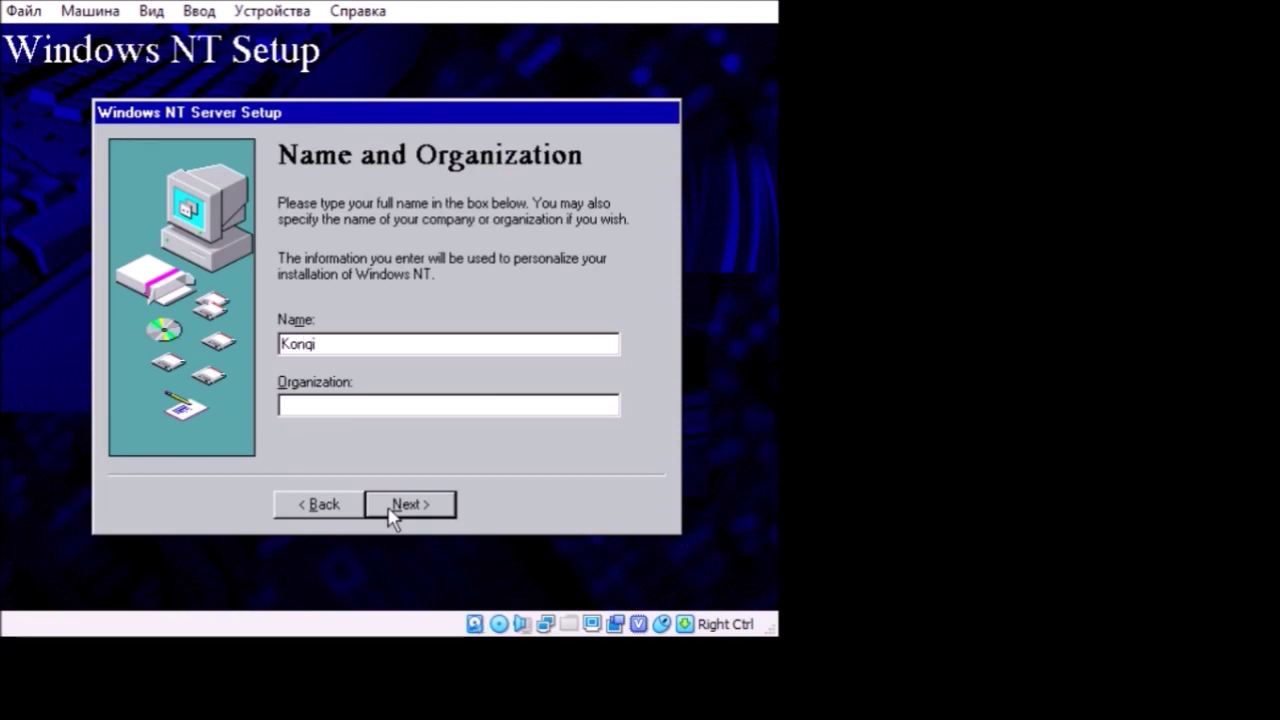
pyautogui.click(389, 508)
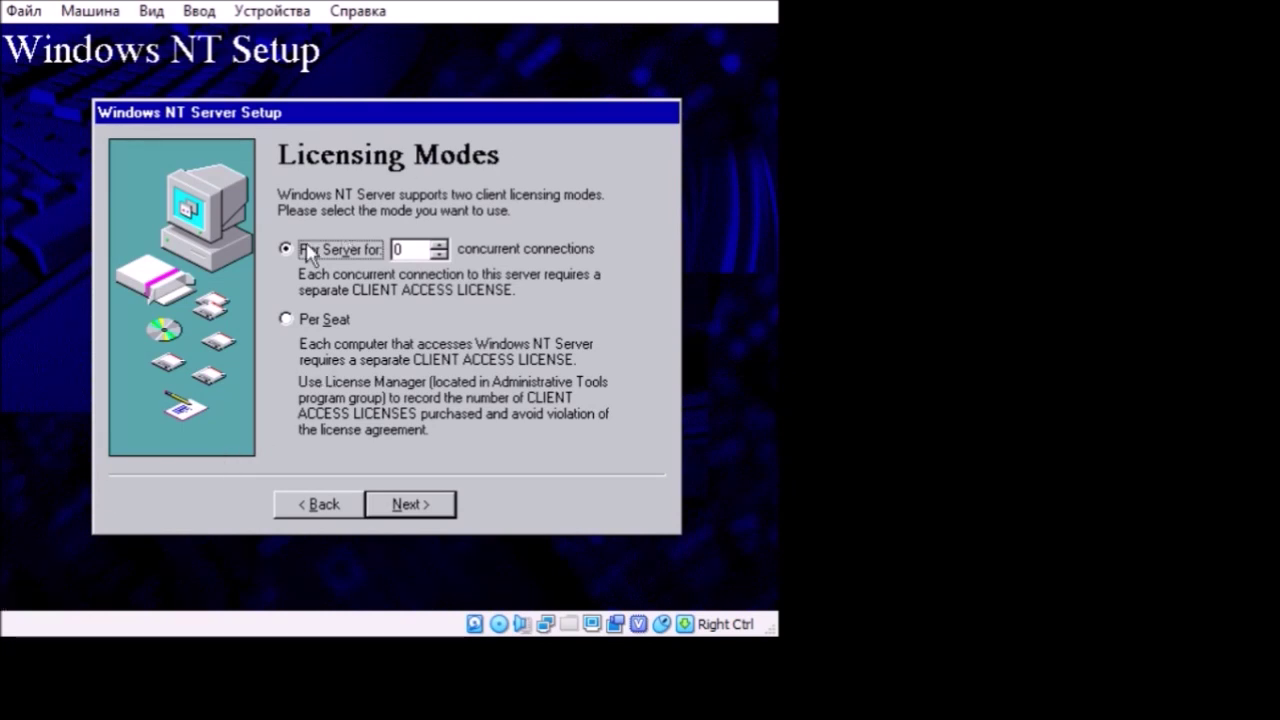
# - Choose the Per Seat licensing mode and name the computer 2019TO1999
pyautogui.click(286, 320)
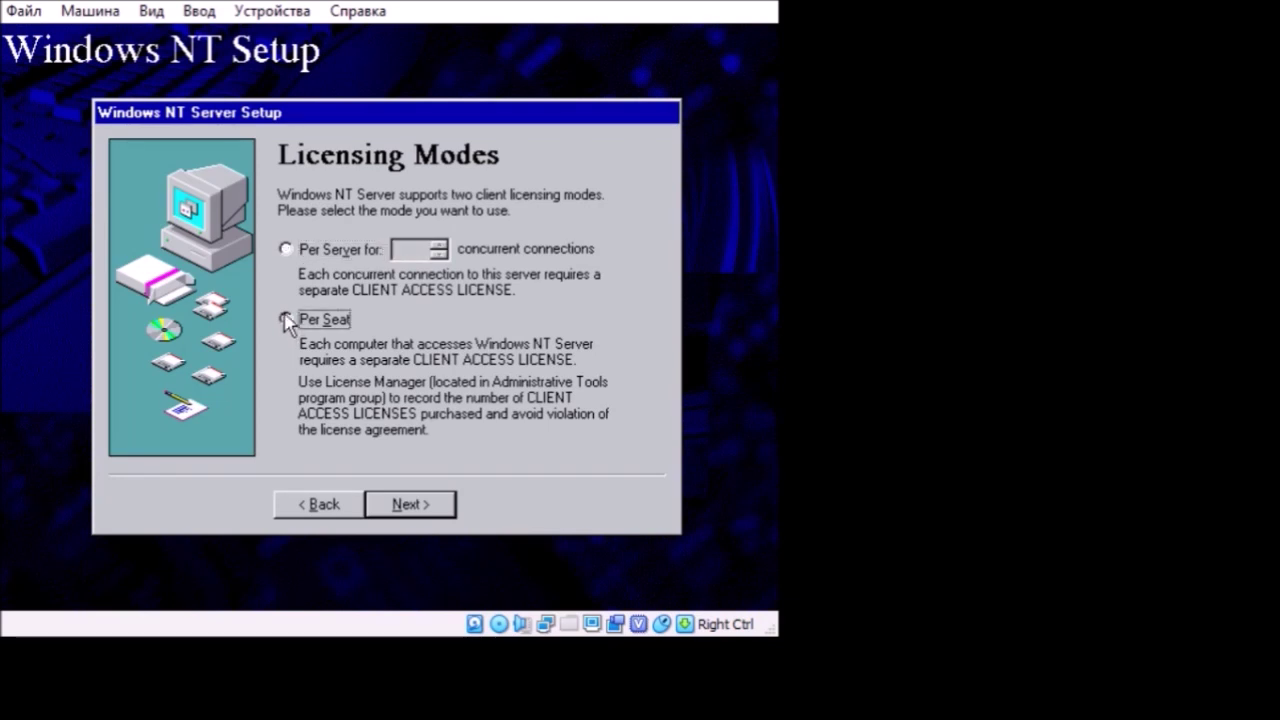
pyautogui.click(401, 505)
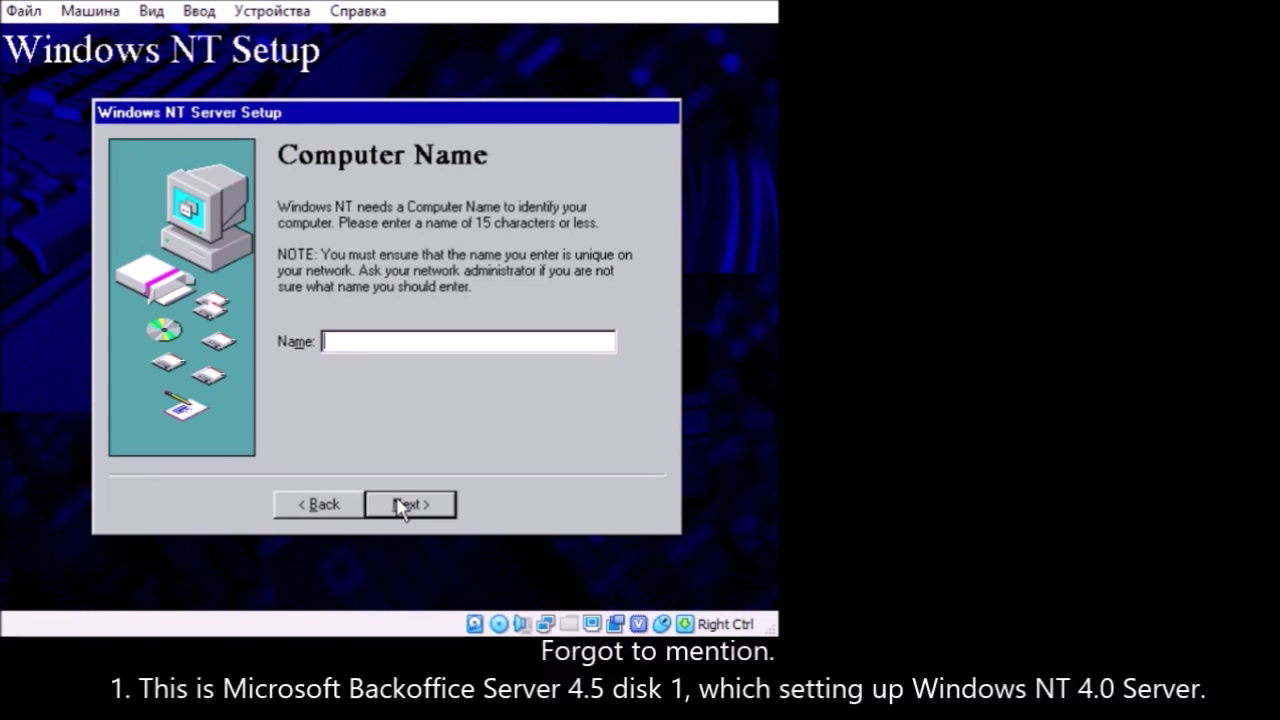
pyautogui.write('2019TO1999')
pyautogui.click(403, 506)
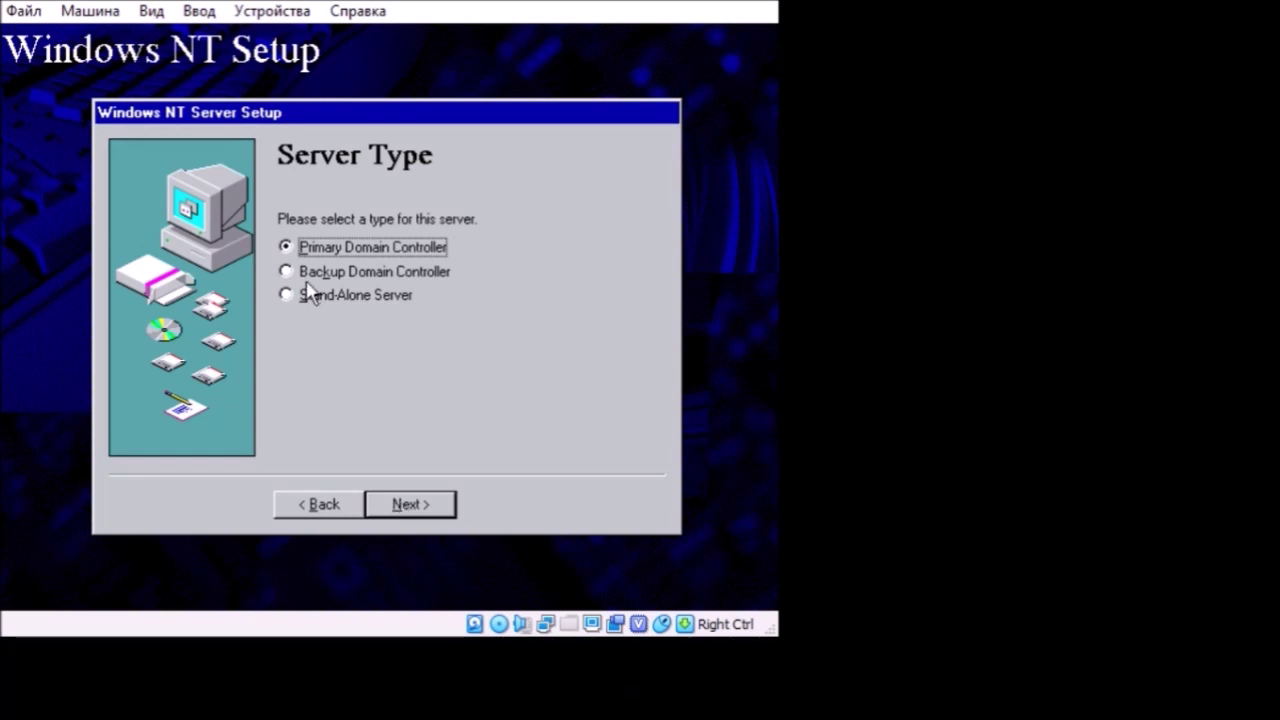
# - Set the server type to Primary Domain Controller and leave the Administrator account password blank
pyautogui.click(405, 506)
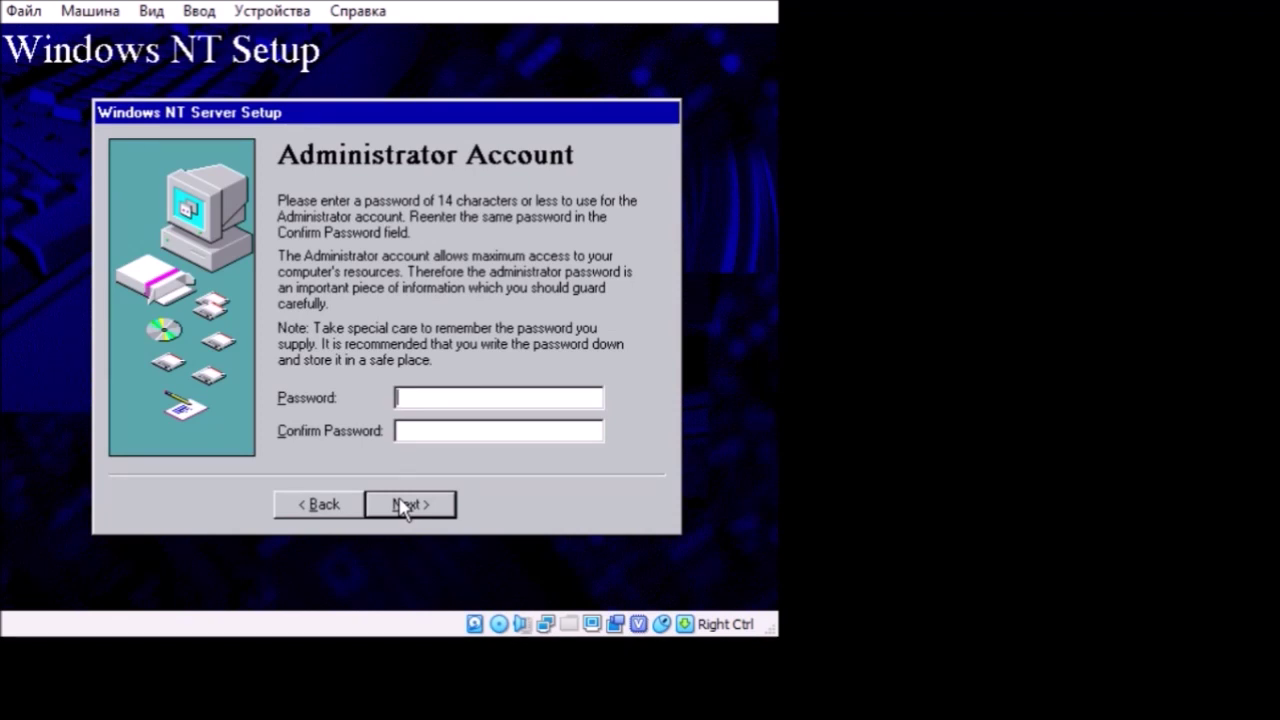
pyautogui.click(405, 506)
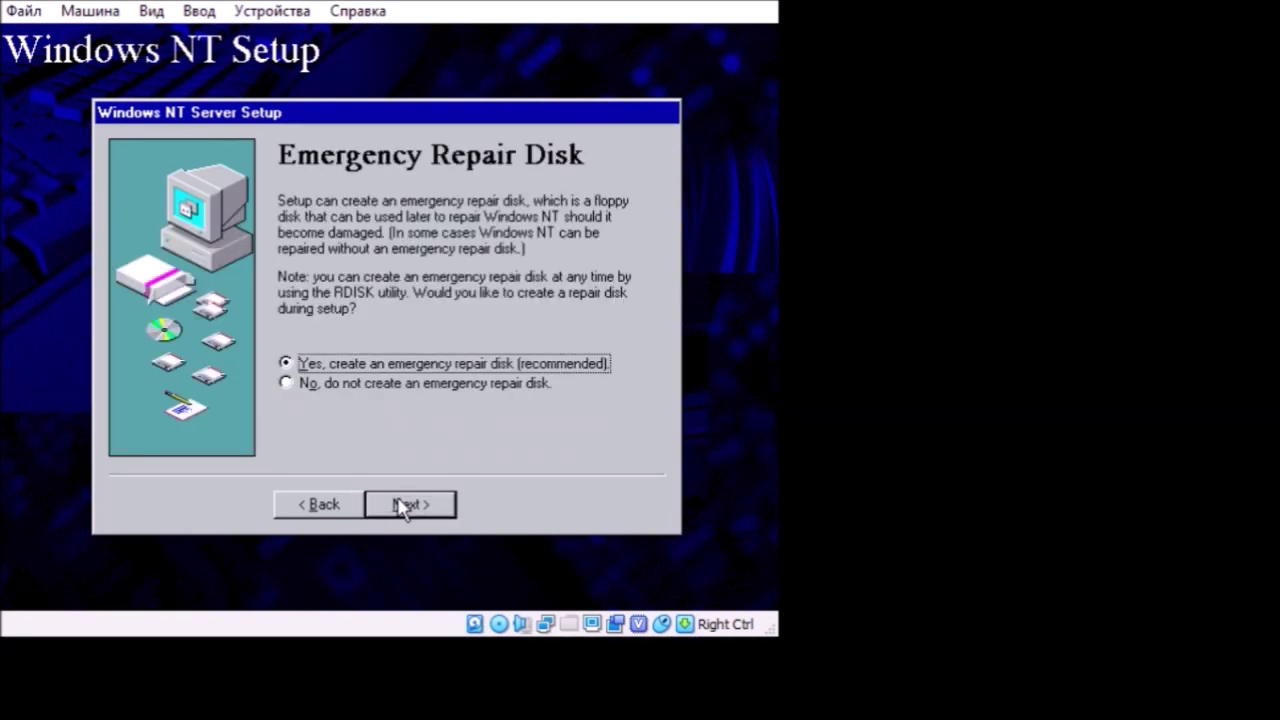
# - Keep the option to create an emergency repair disk and add Games and Windows Messaging to the installed components
pyautogui.click(405, 506)
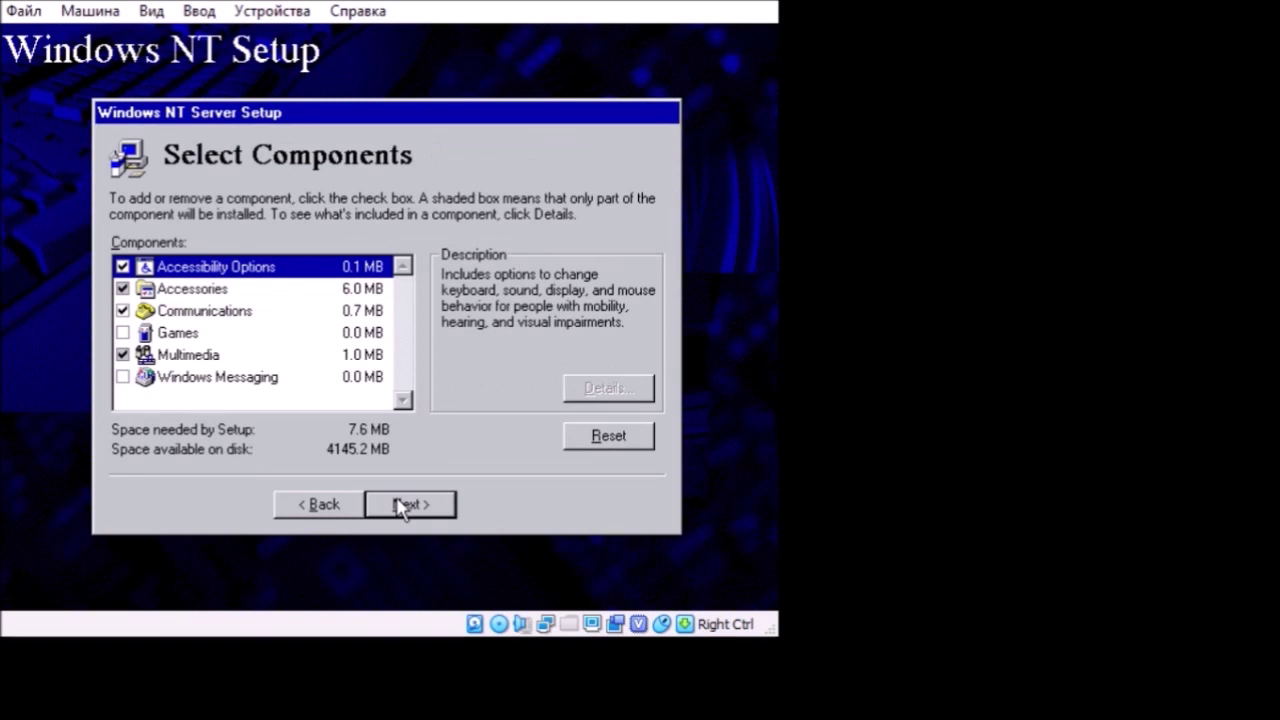
pyautogui.click(120, 332)
pyautogui.click(122, 377)
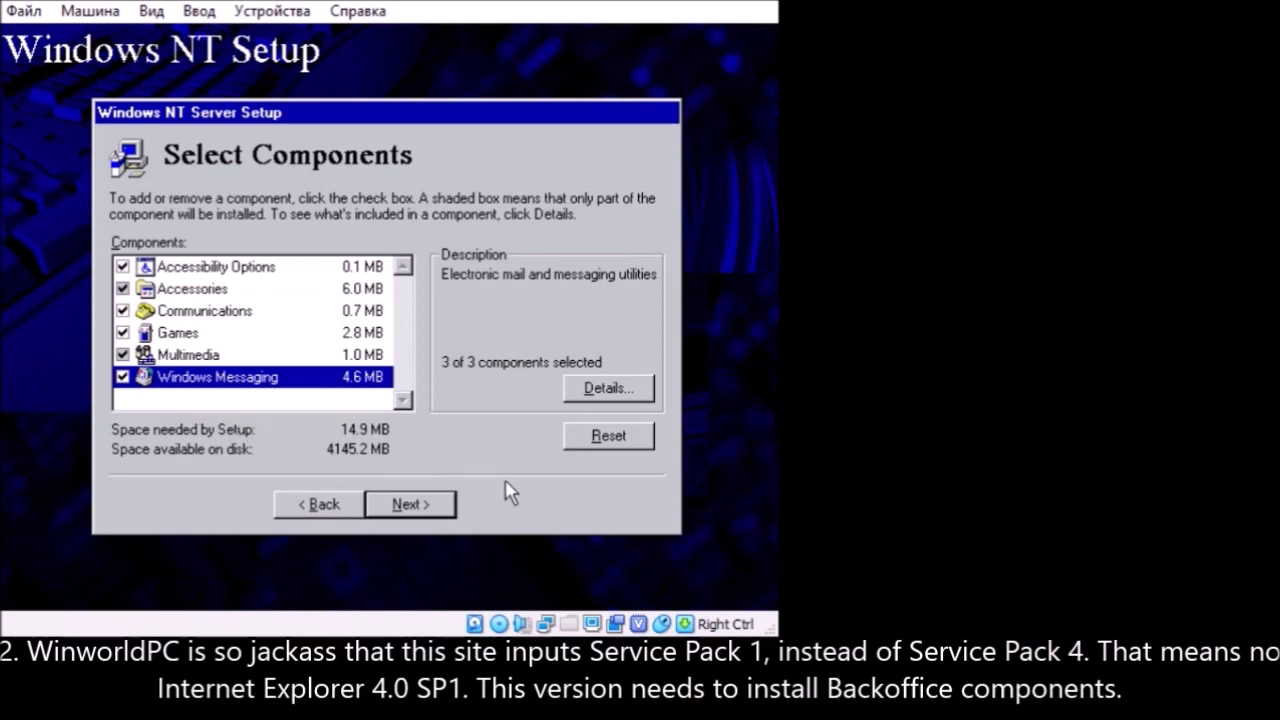
pyautogui.click(446, 512)
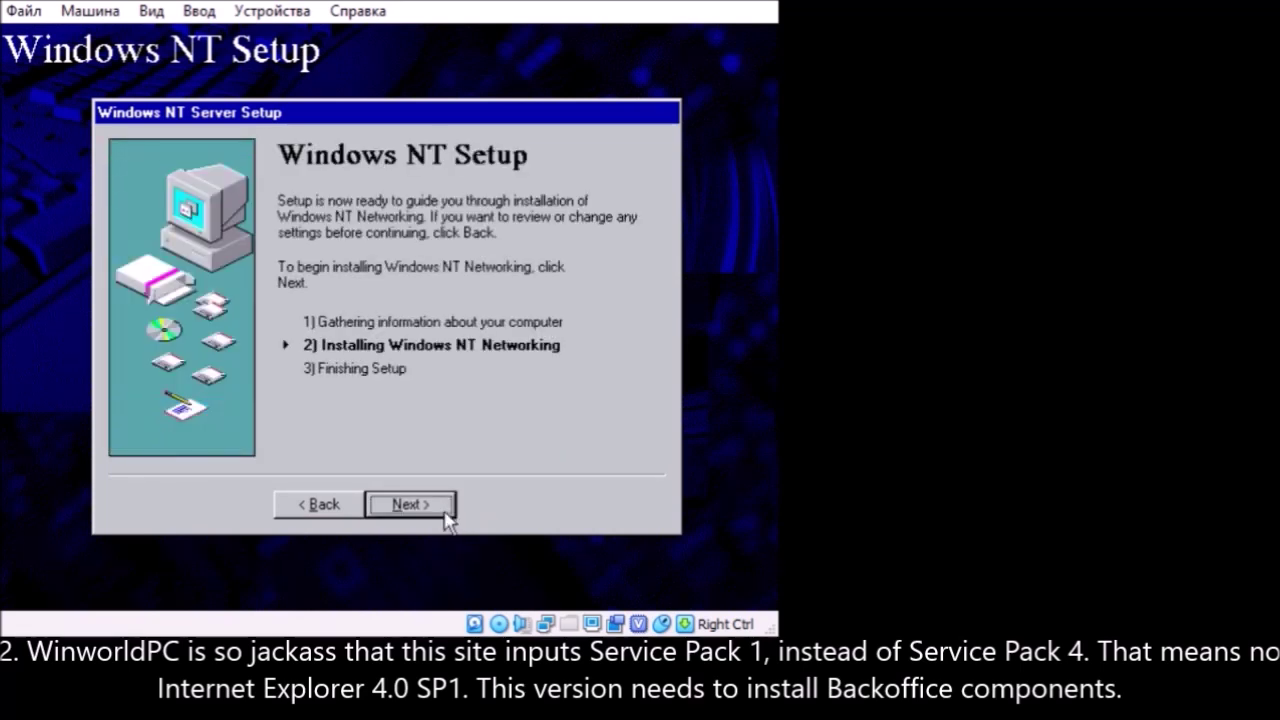
# - Begin the Windows NT Networking installation with a wired network connection and Microsoft Internet Information Server included
pyautogui.click(446, 512)
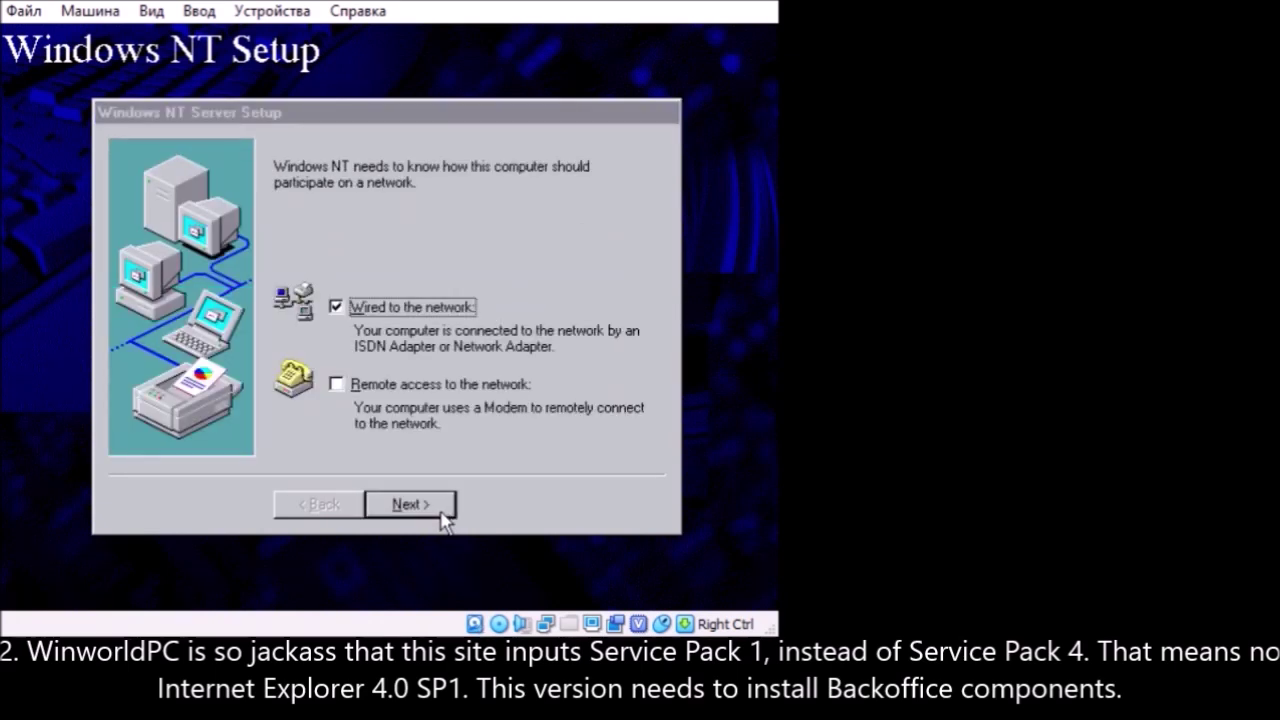
pyautogui.click(441, 512)
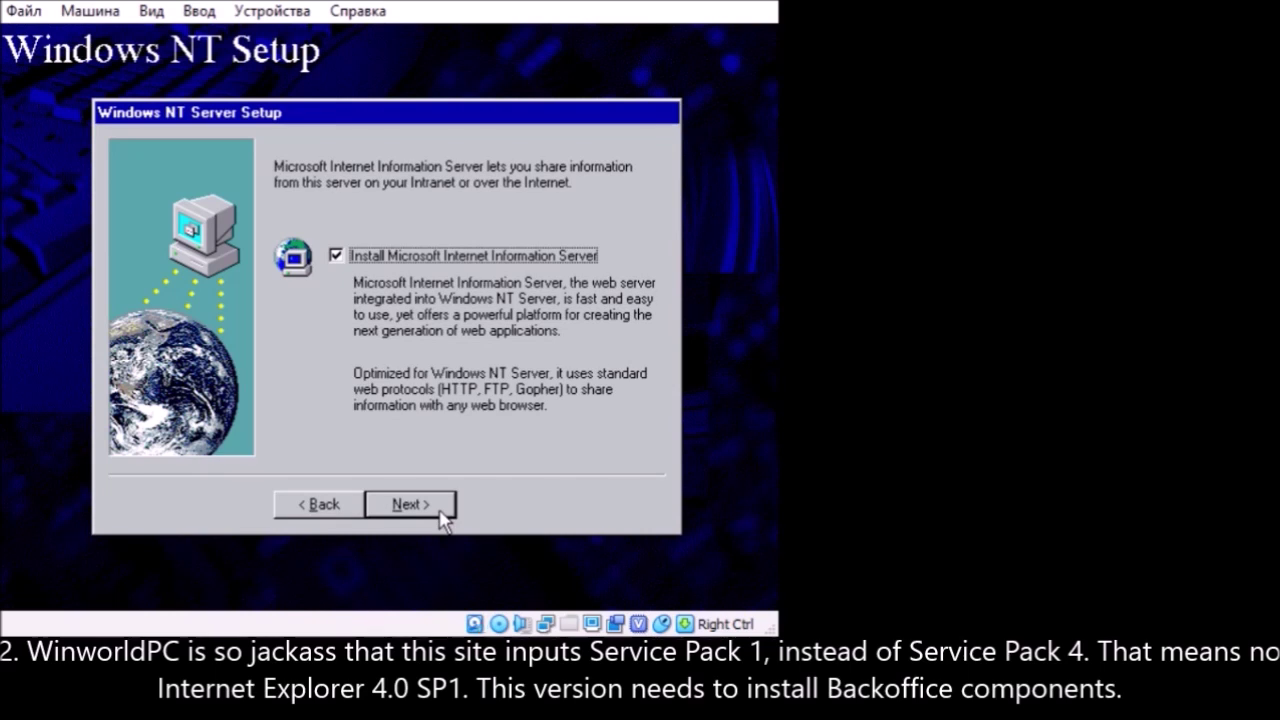
pyautogui.click(441, 508)
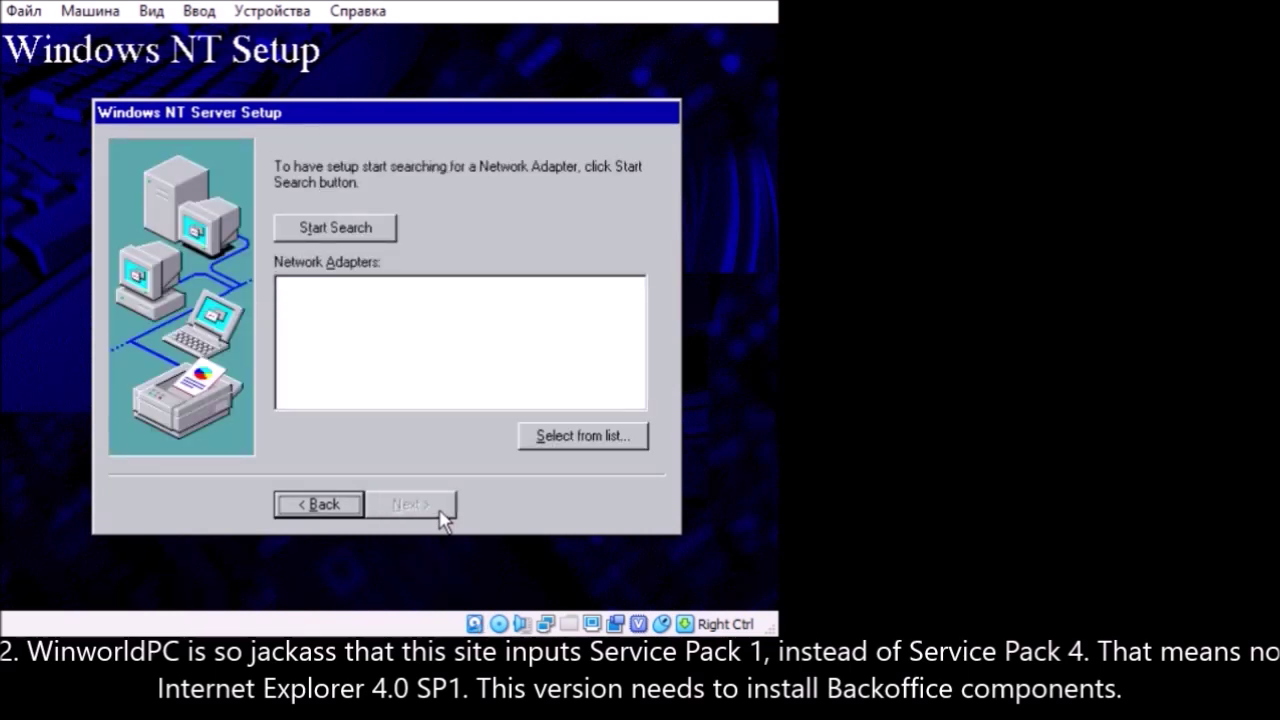
# - Search for the network adapter, use the AMD PCNET Family Ethernet Adapter and accept the default network protocols and services
pyautogui.click(384, 228)
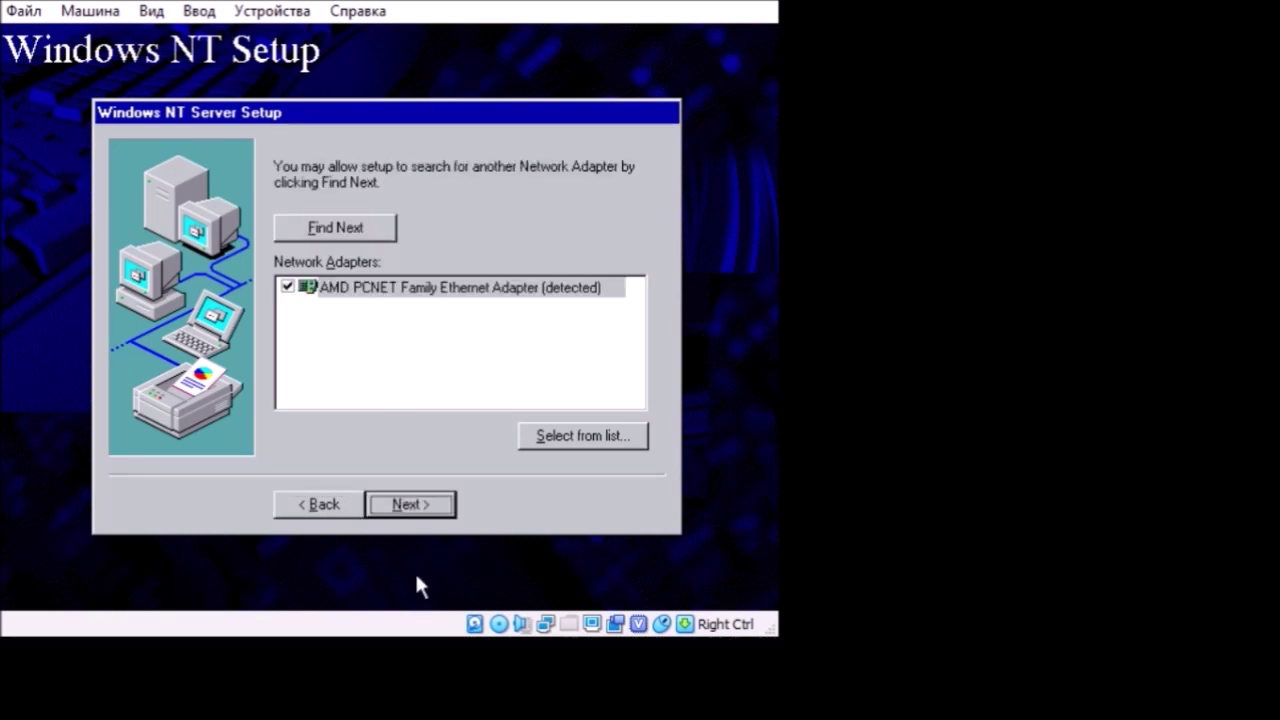
pyautogui.click(404, 509)
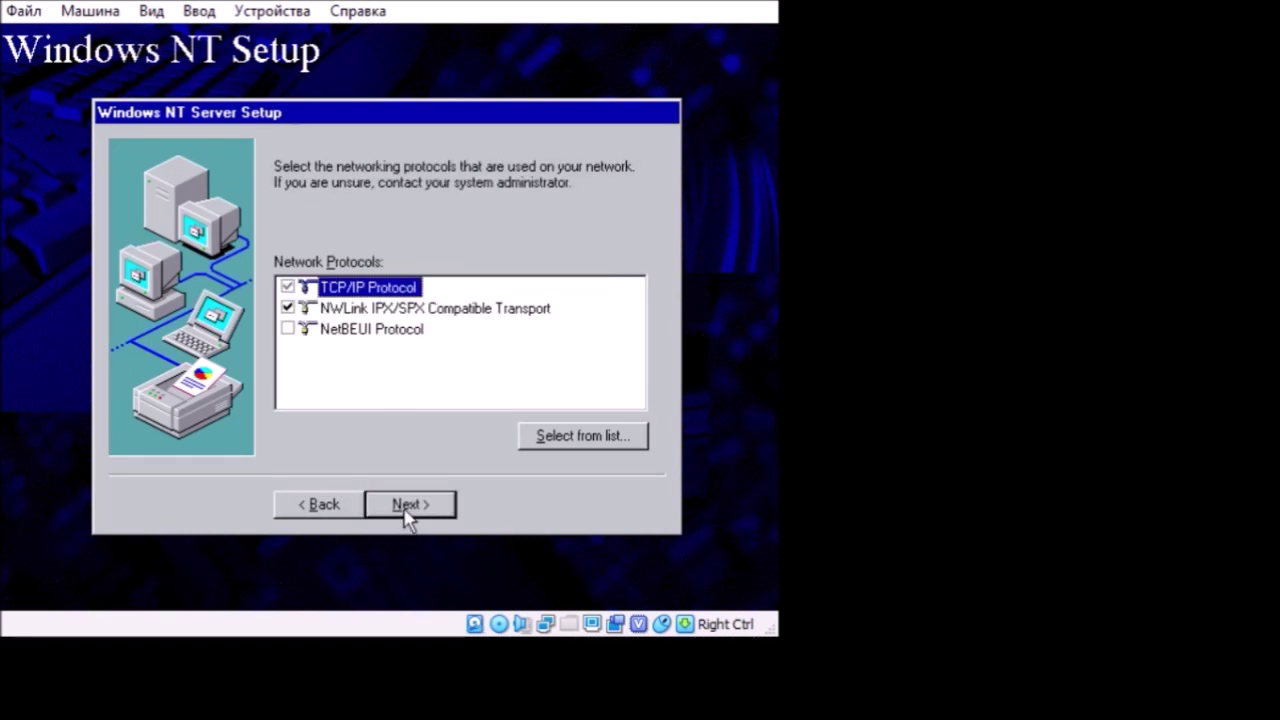
pyautogui.click(404, 509)
pyautogui.click(404, 507)
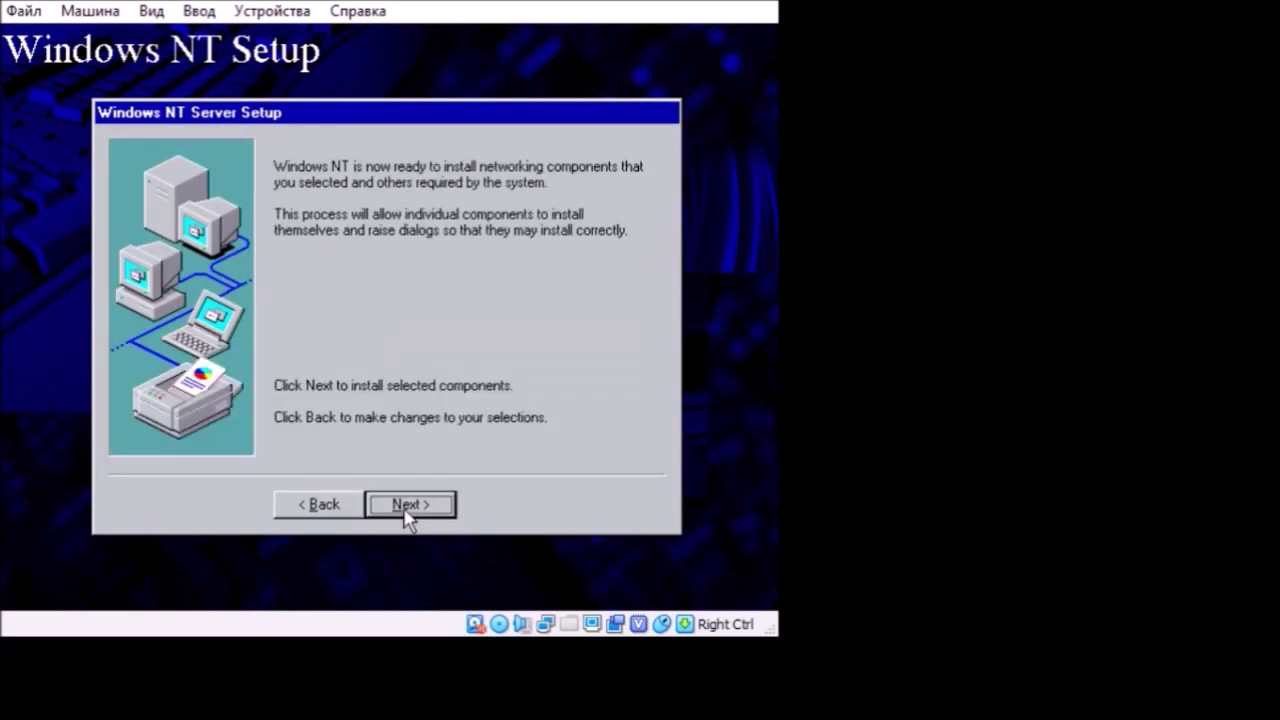
# - Install the networking components with Full Duplex at Default for the Ethernet adapter, and decline DHCP for TCP/IP
pyautogui.click(405, 505)
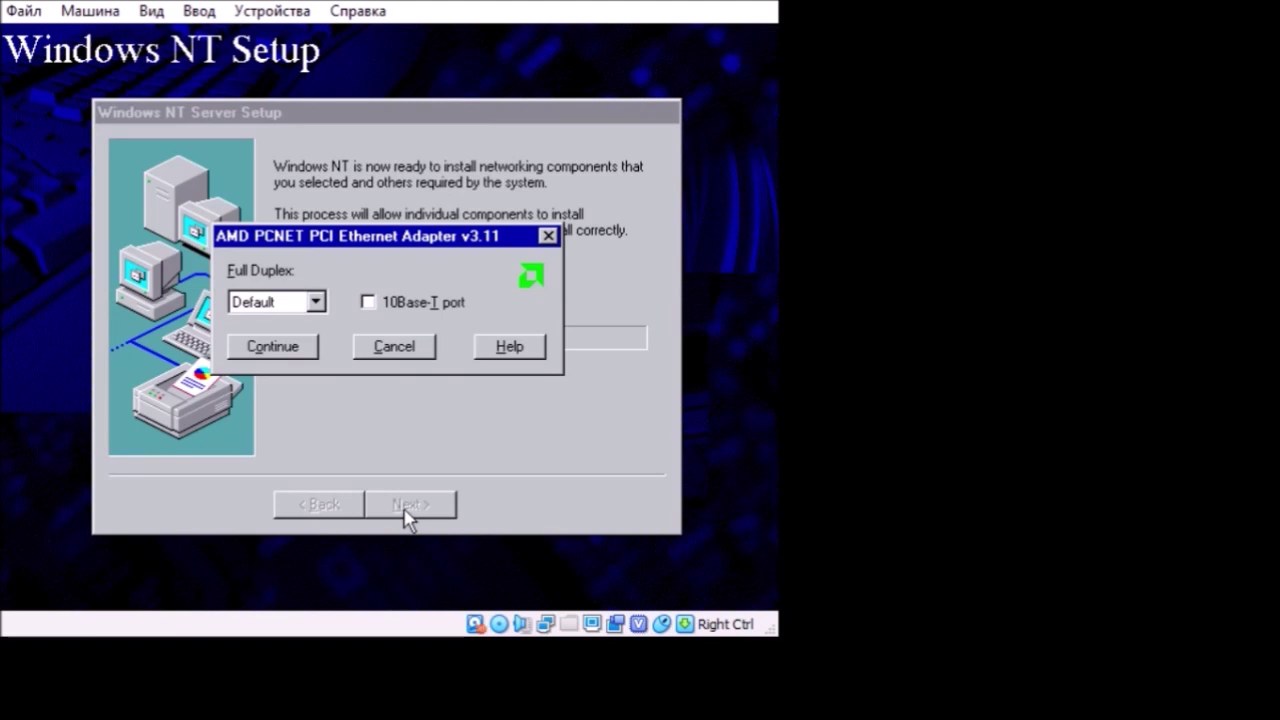
pyautogui.click(271, 354)
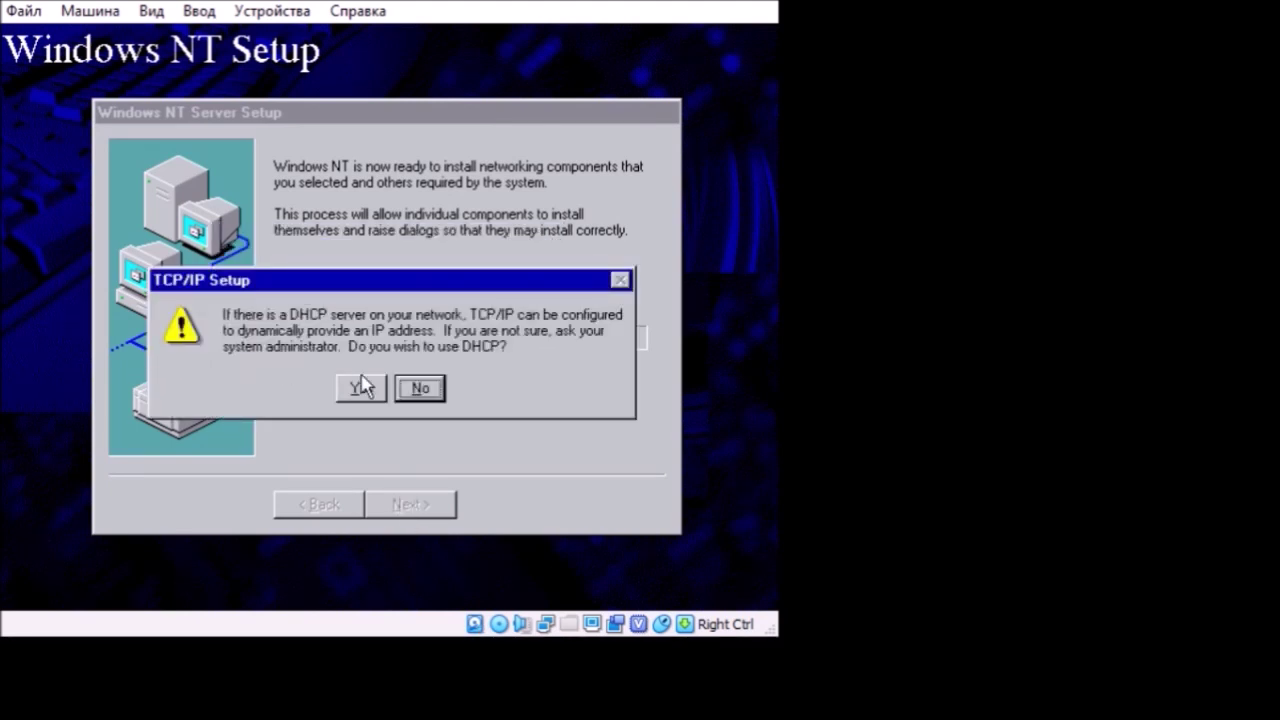
pyautogui.click(418, 395)
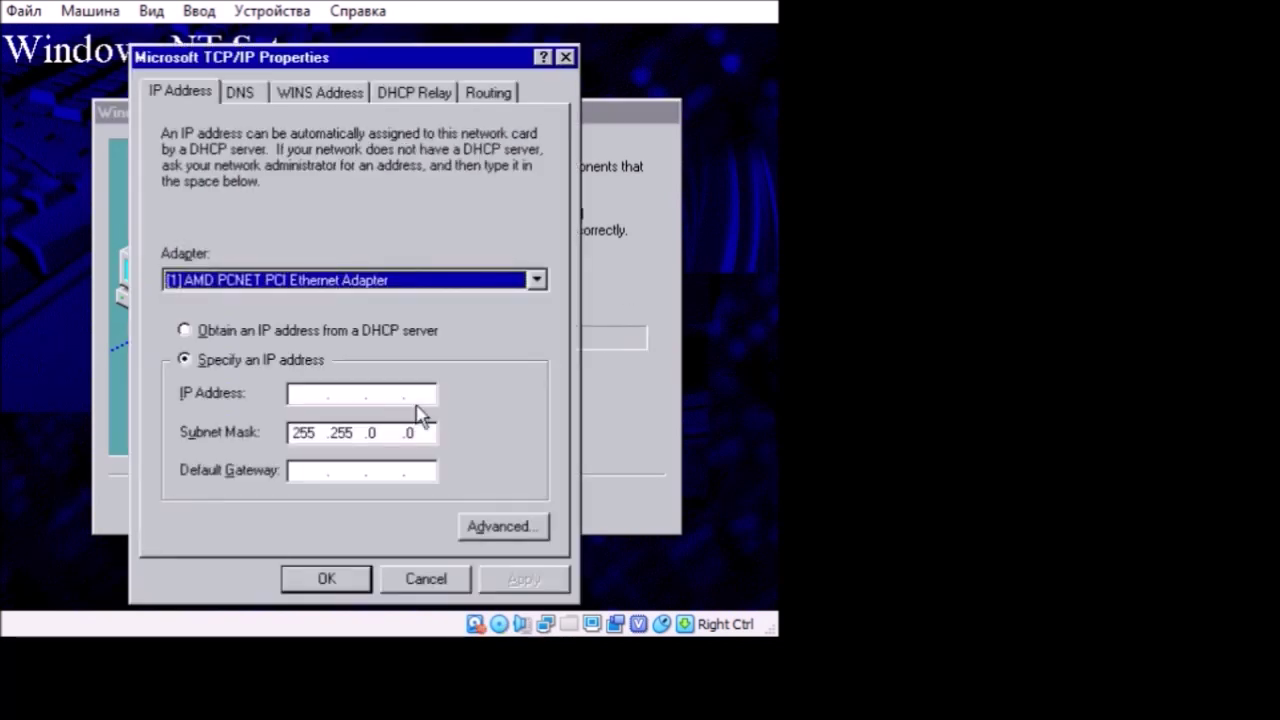
# - Try to accept the TCP/IP properties without an IP address, and cancel the TCP/IP configuration
pyautogui.click(357, 581)
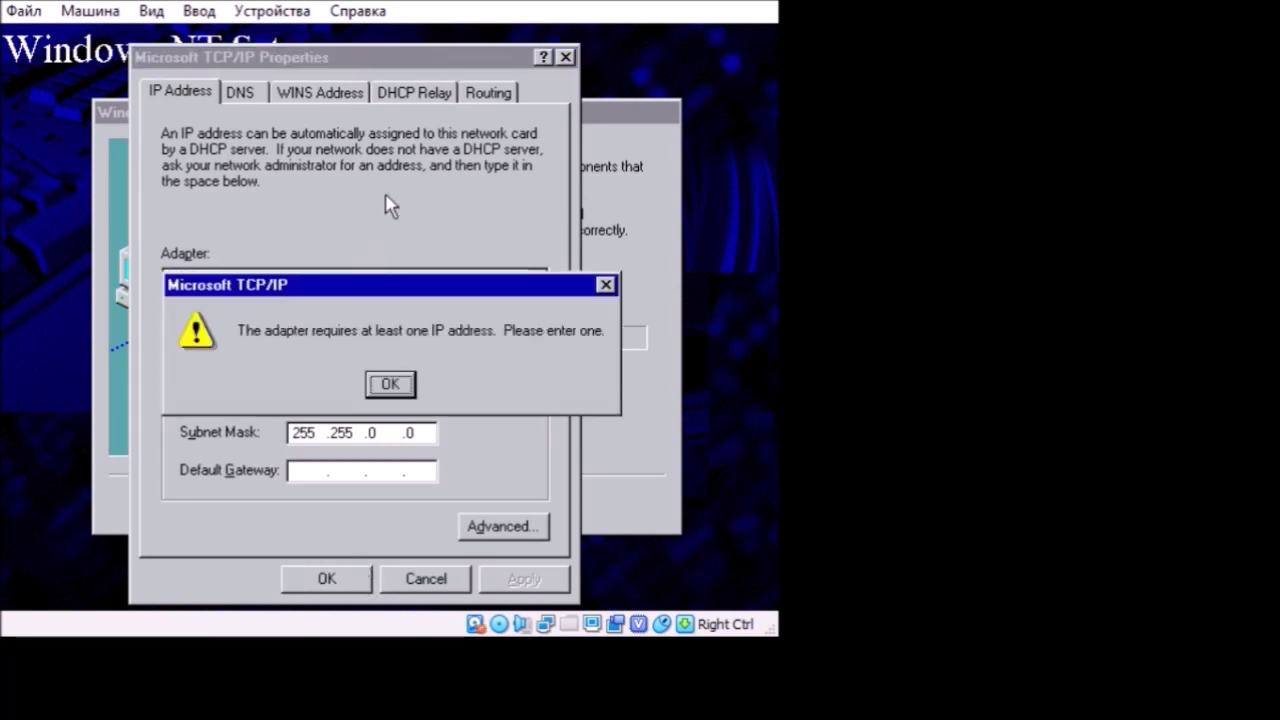
pyautogui.click(390, 383)
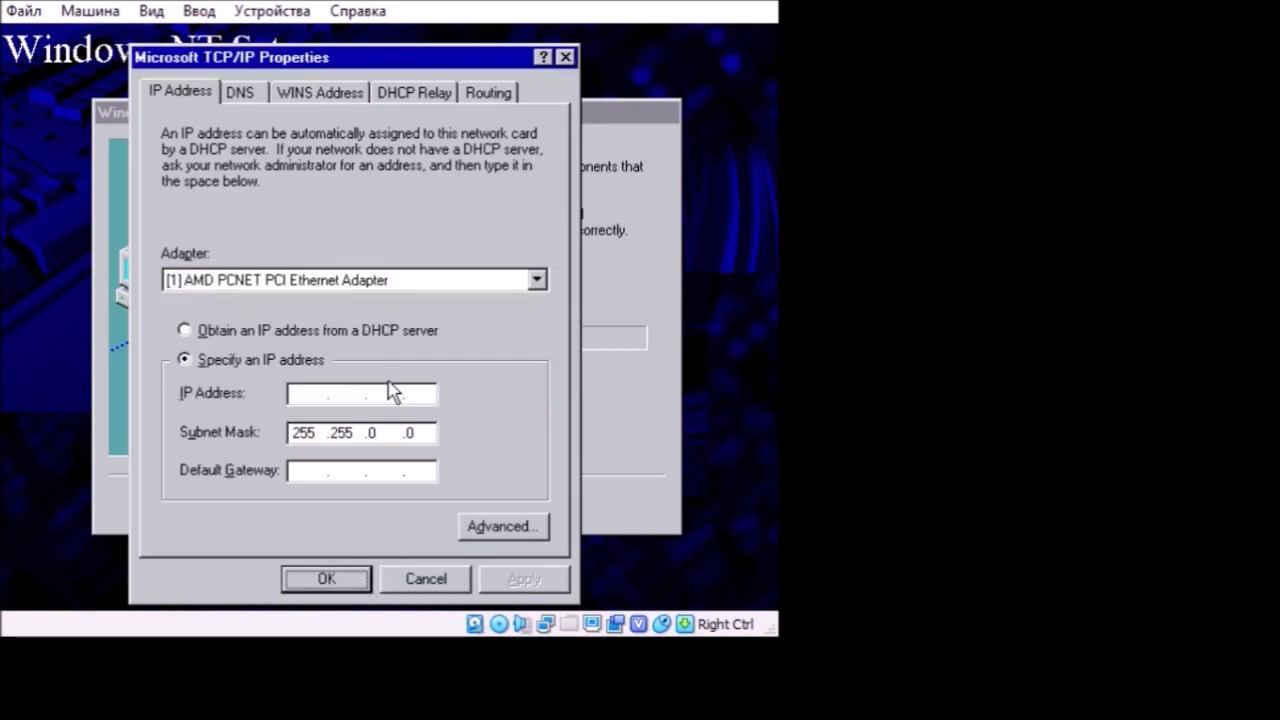
pyautogui.click(405, 582)
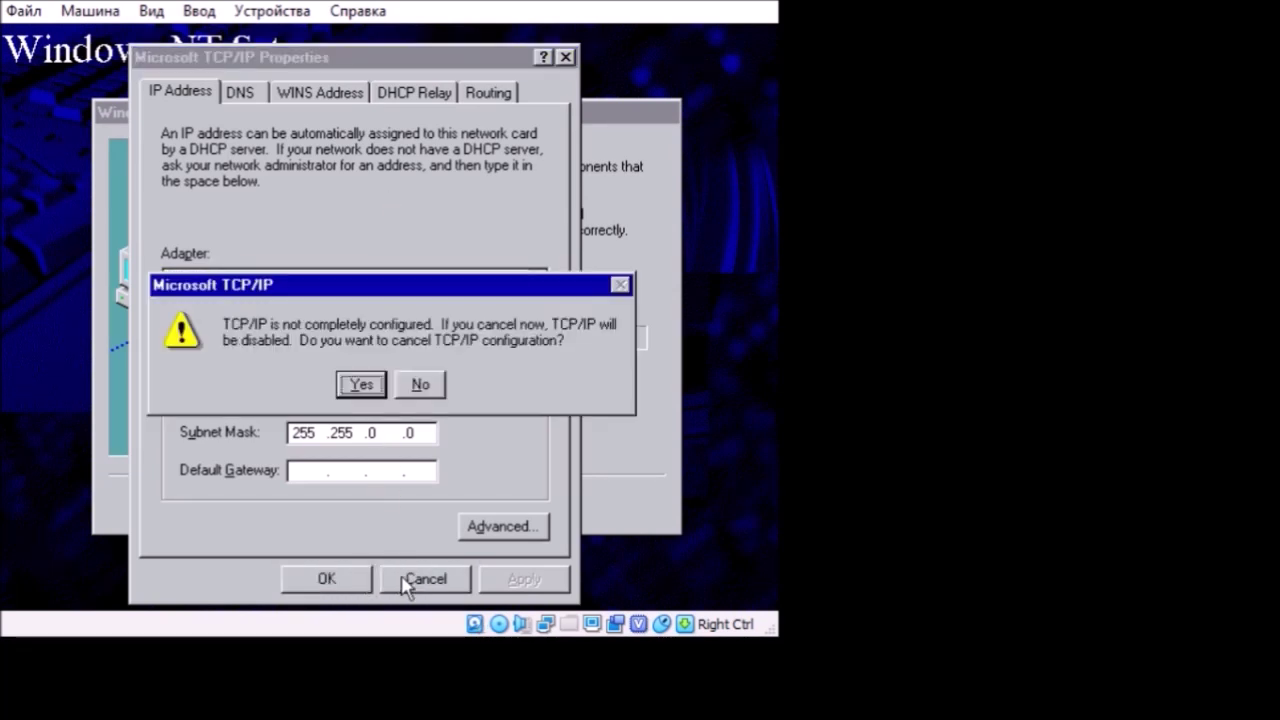
pyautogui.click(364, 385)
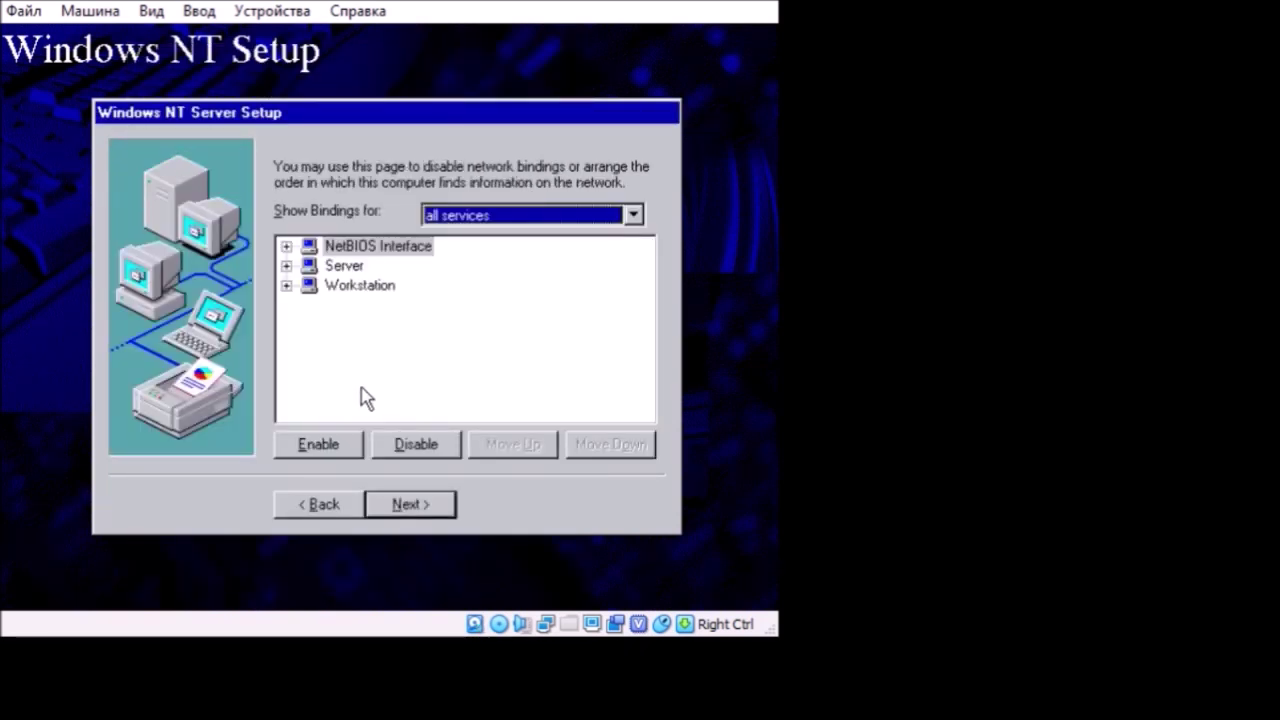
# - Accept the network bindings, start the network and finish networking setup with the domain name DOMAIN
pyautogui.click(391, 510)
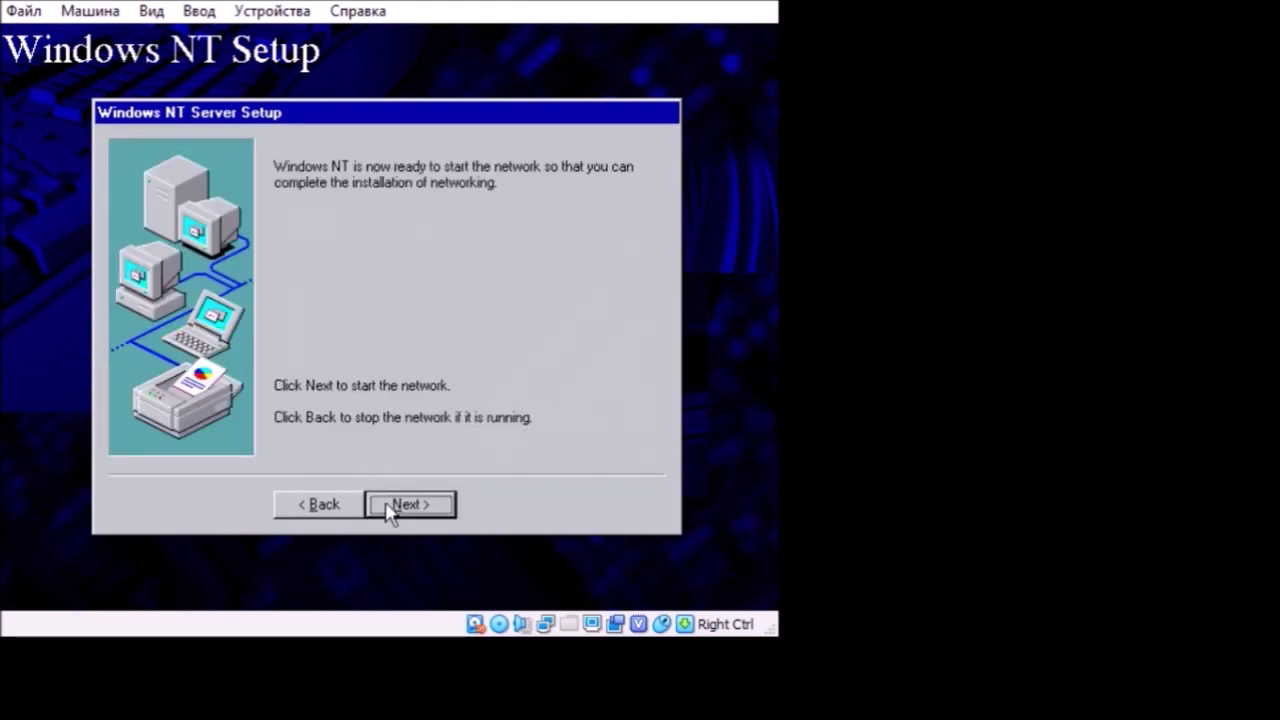
pyautogui.click(391, 505)
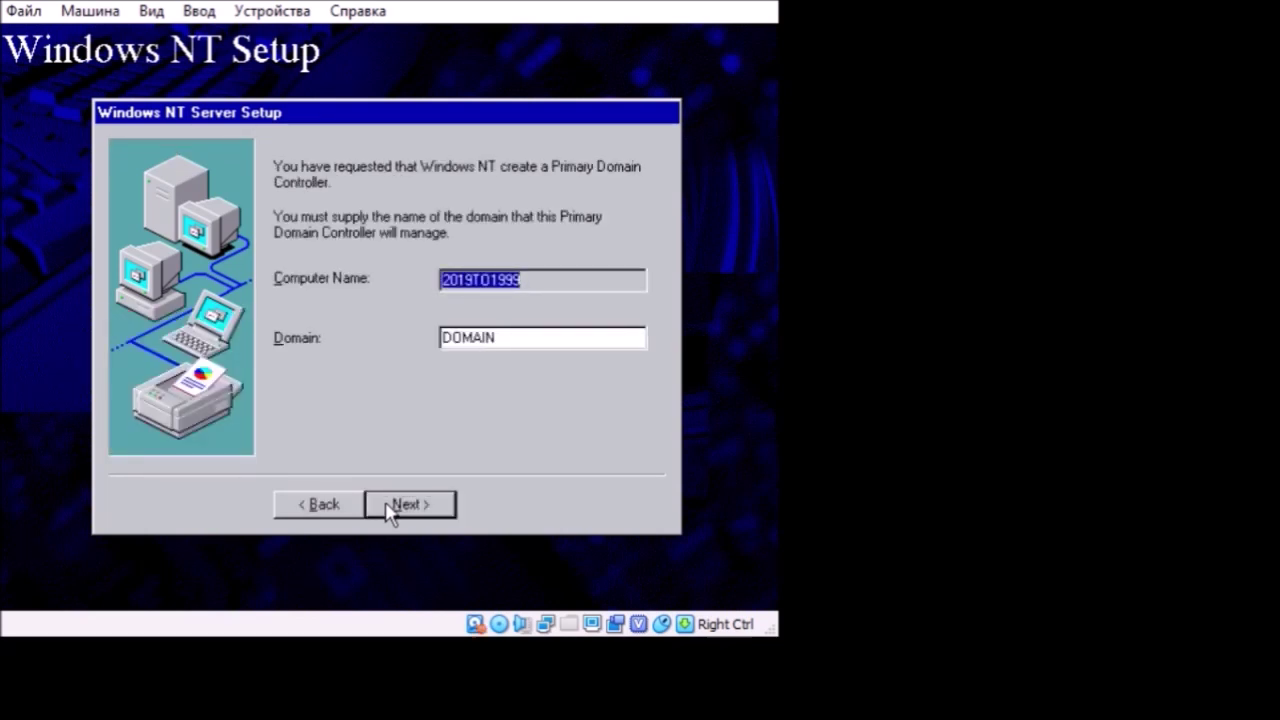
pyautogui.click(390, 510)
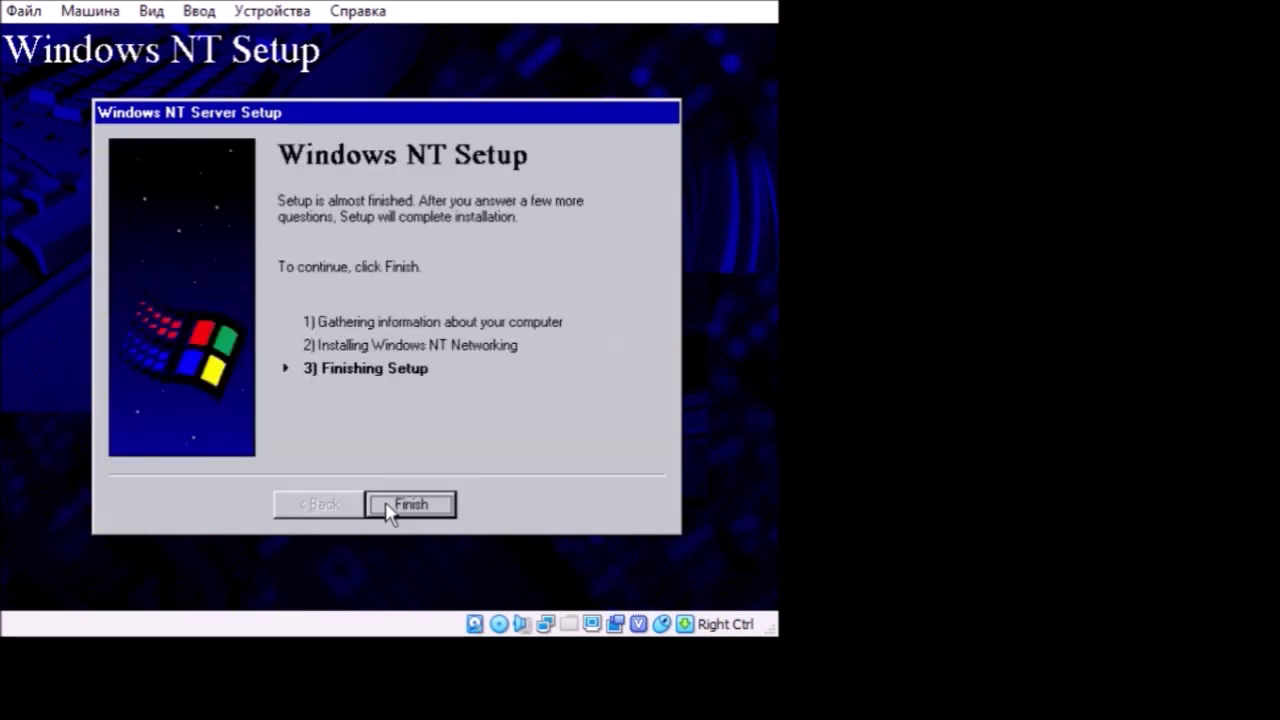
pyautogui.click(390, 510)
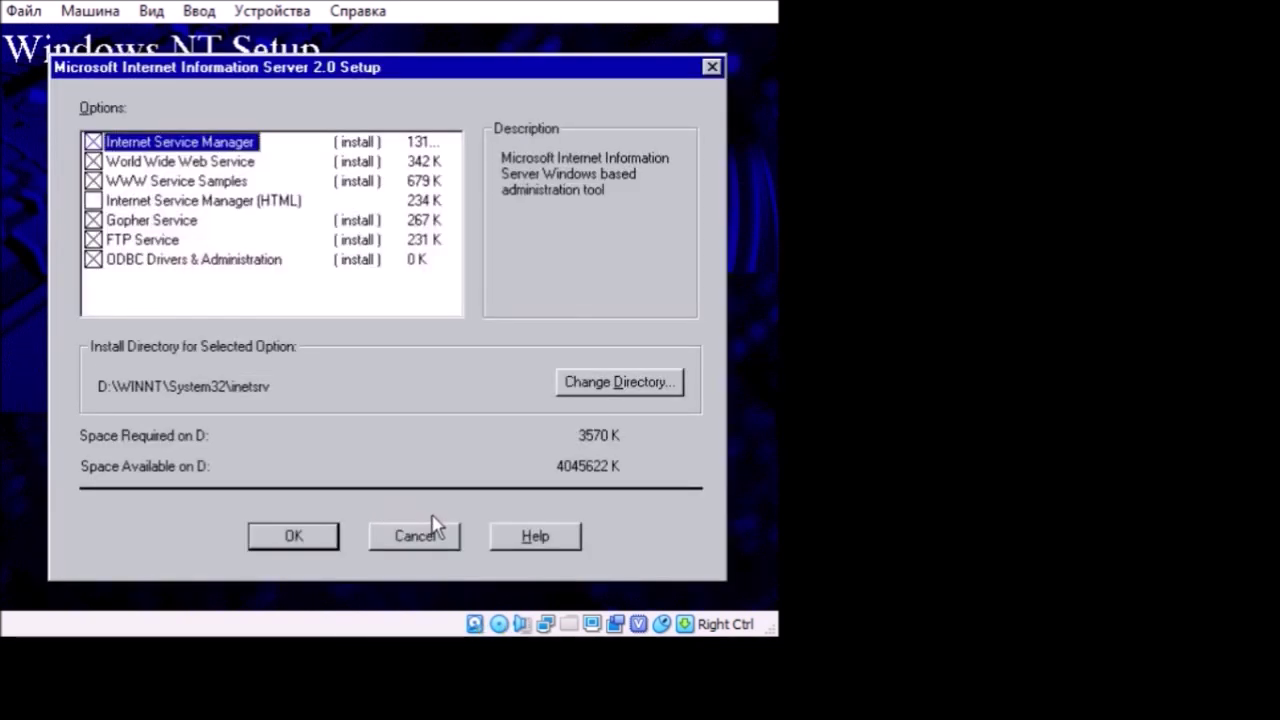
# - Install Internet Information Server 2.0 with the default options, creating its install and publishing directories, but skip the ODBC driver installation
pyautogui.click(258, 538)
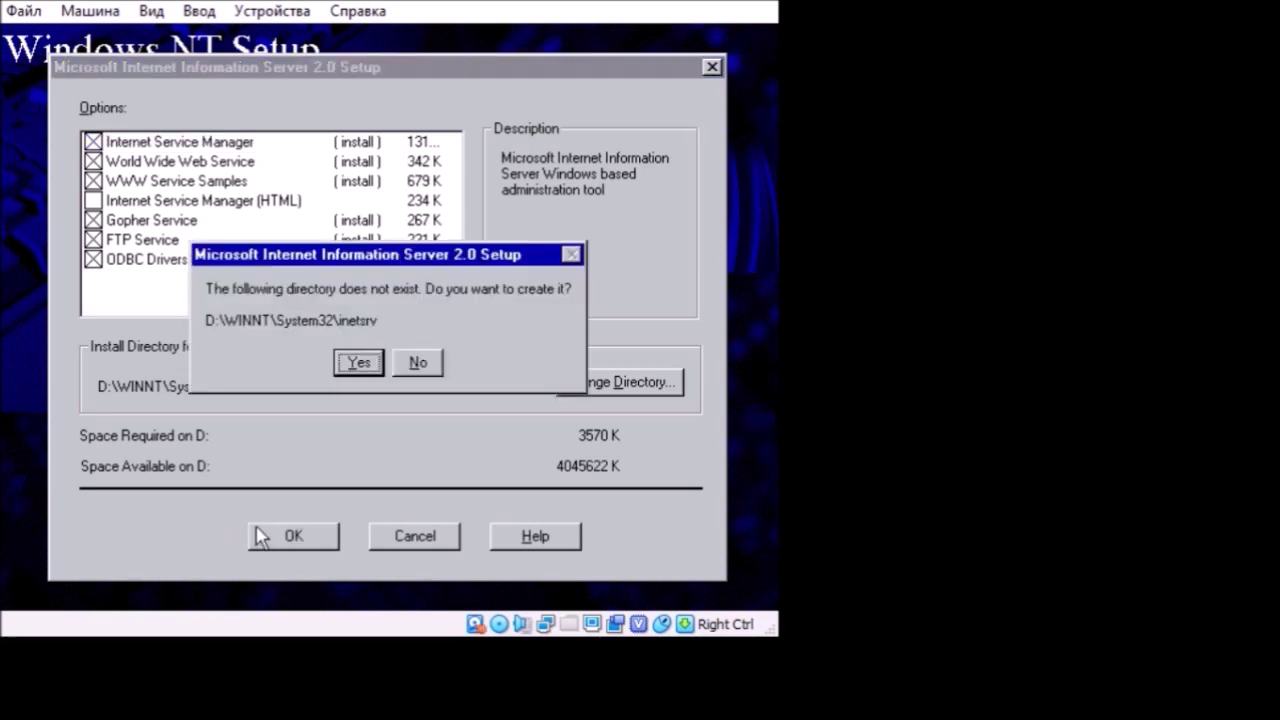
pyautogui.click(350, 360)
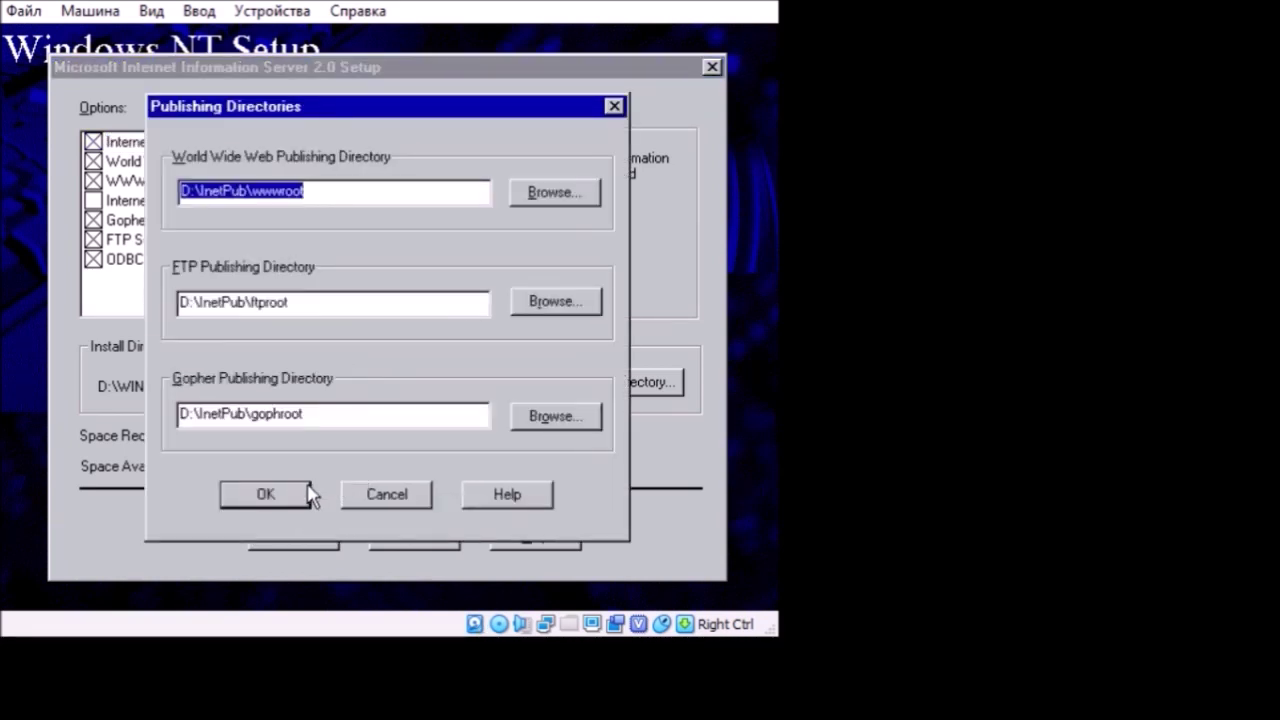
pyautogui.click(294, 494)
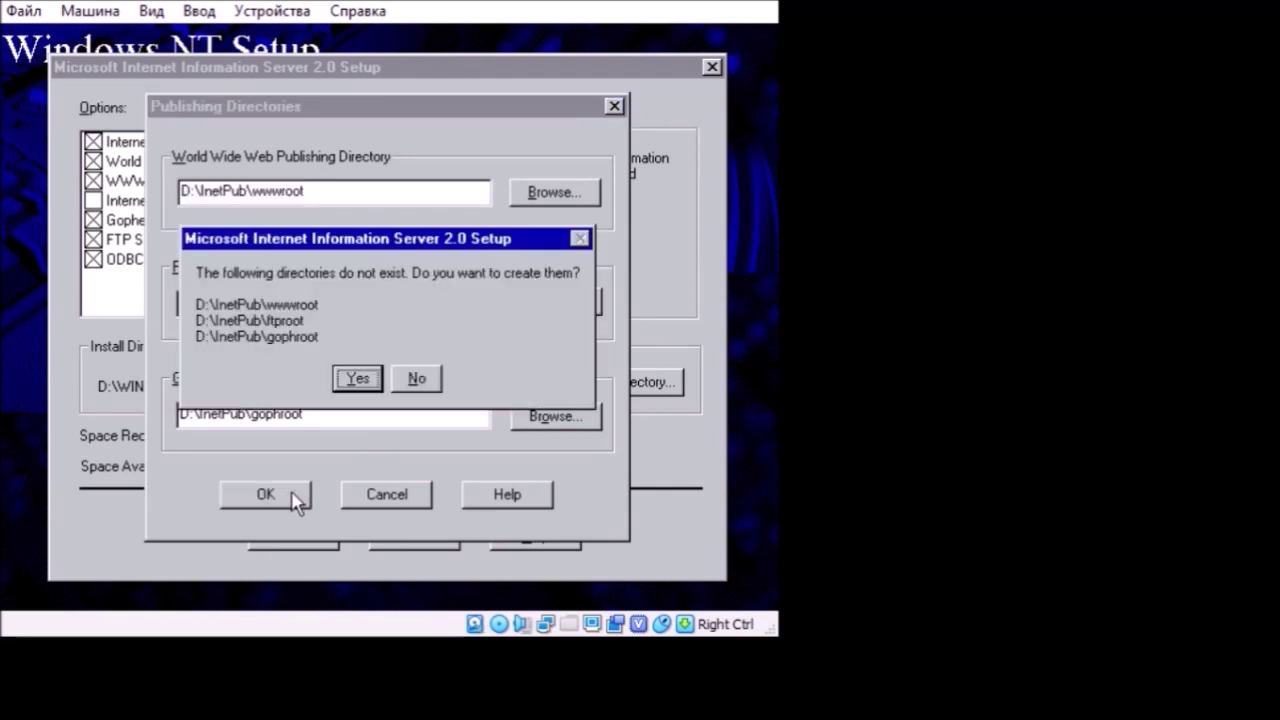
pyautogui.click(358, 379)
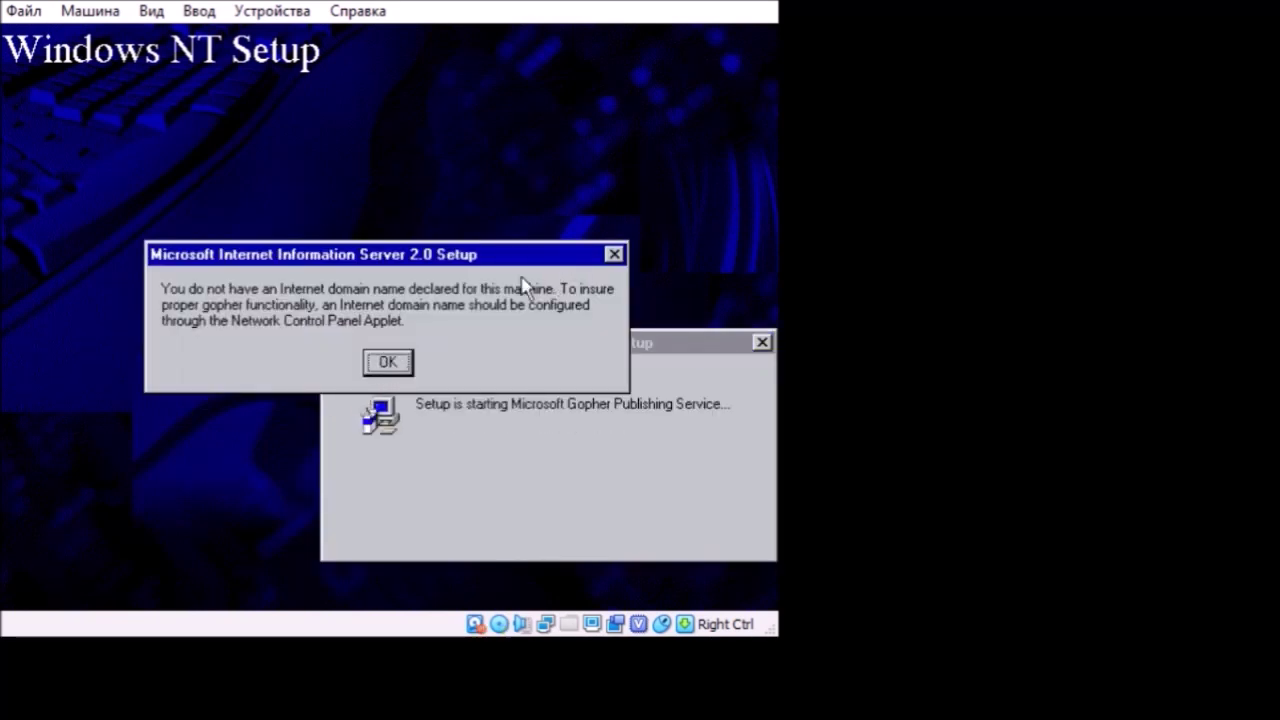
pyautogui.click(390, 368)
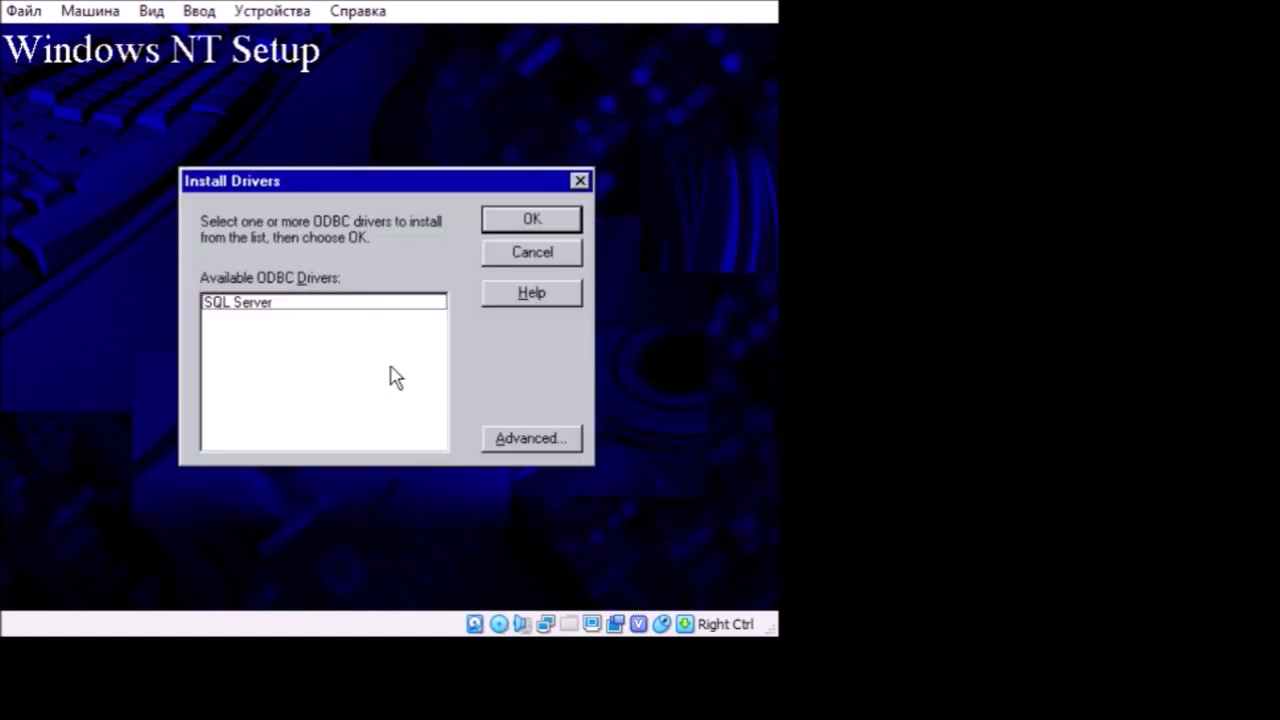
pyautogui.click(512, 254)
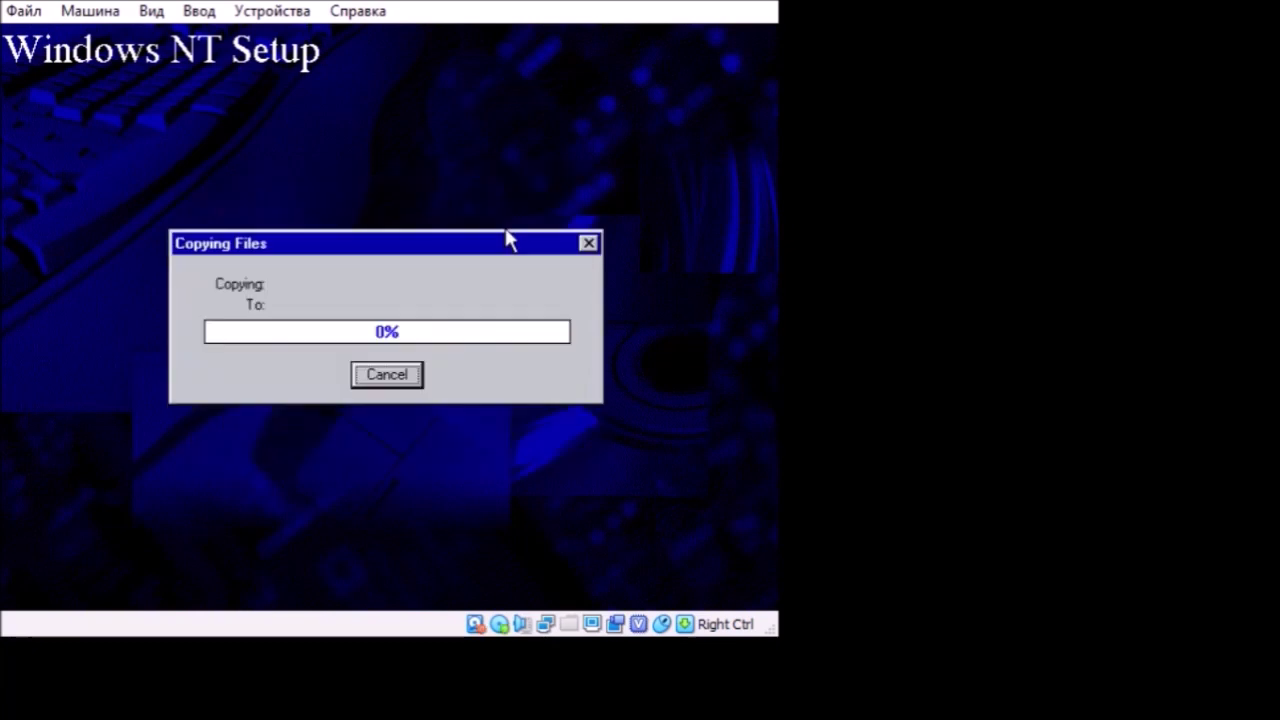
# - Set the time zone to (GMT+03:00) Moscow, St. Petersburg, Kazan, Volgograd and accept the 16 Colors display settings
pyautogui.click(355, 108)
pyautogui.click(340, 304)
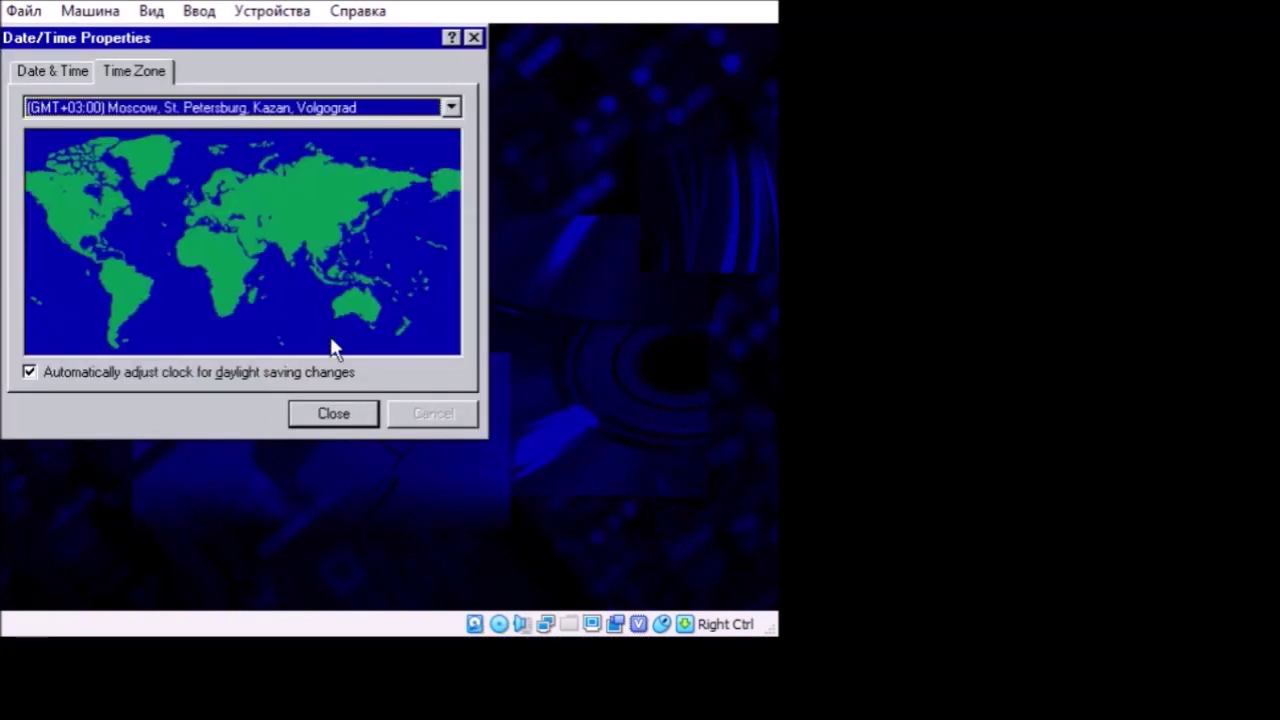
pyautogui.click(30, 70)
pyautogui.click(331, 412)
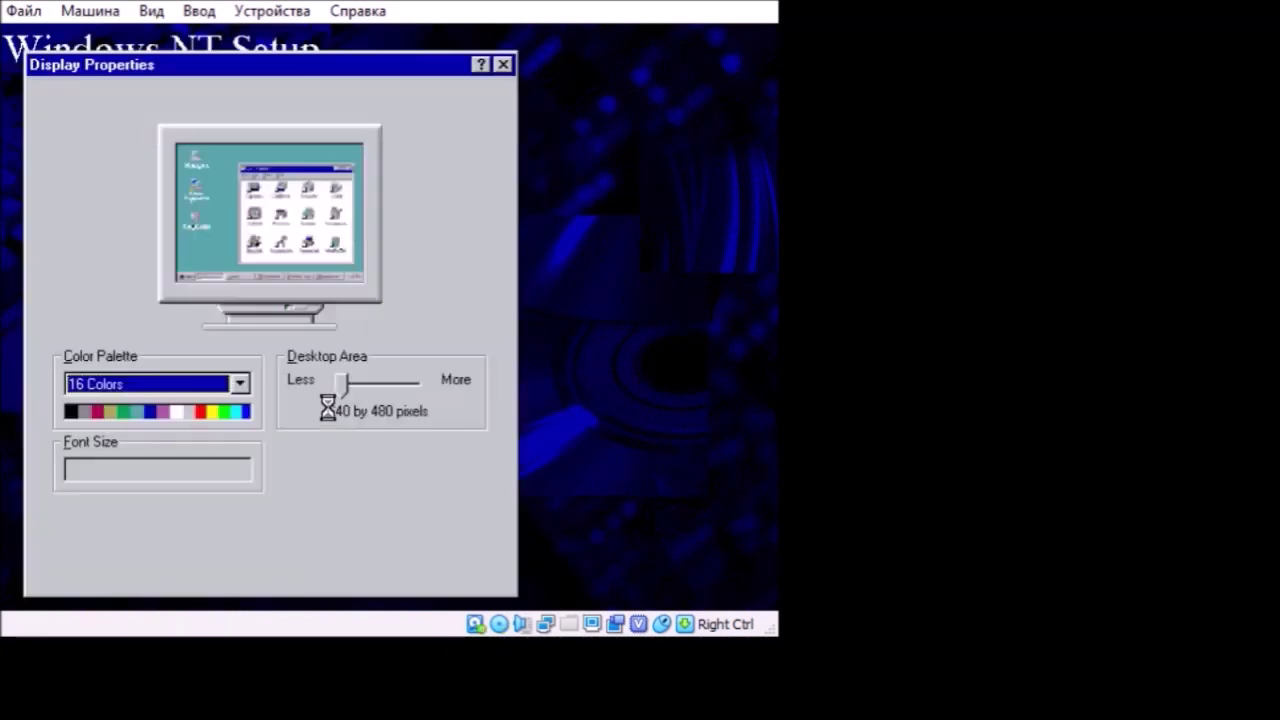
pyautogui.click(248, 566)
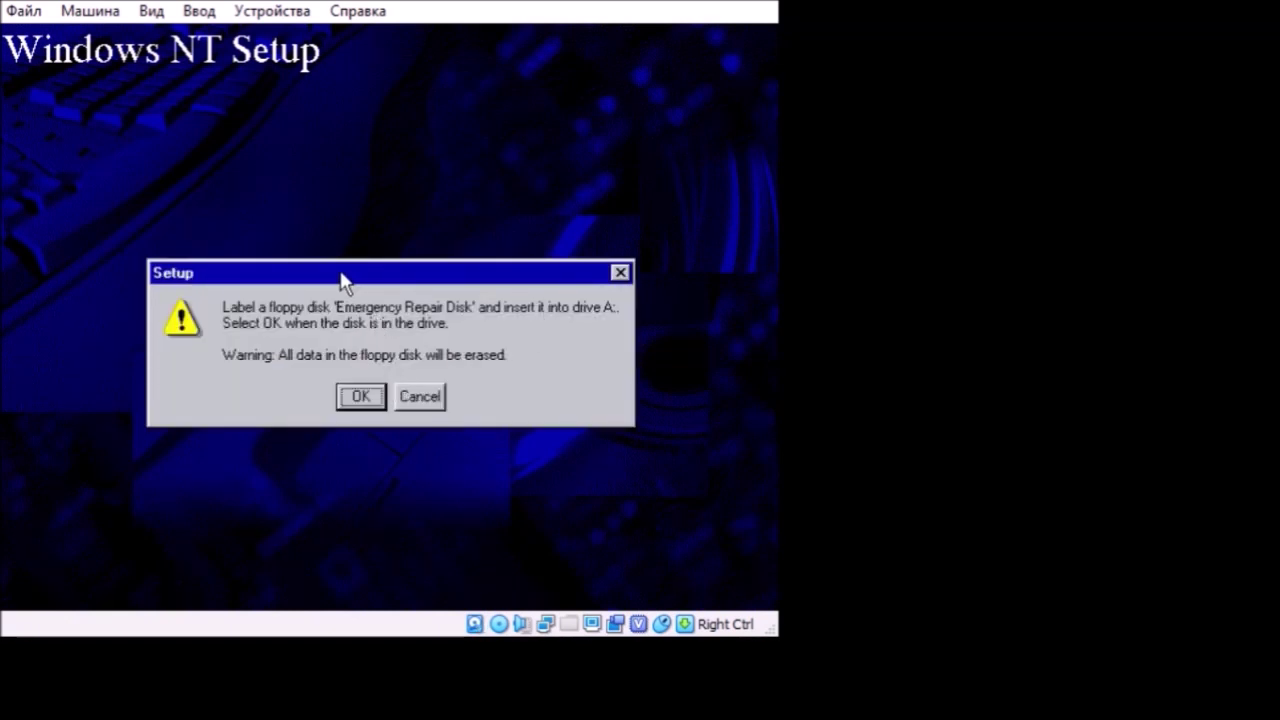
# - Skip creating the emergency repair disk and restart the computer into Windows NT Server Version 4.00
pyautogui.click(403, 405)
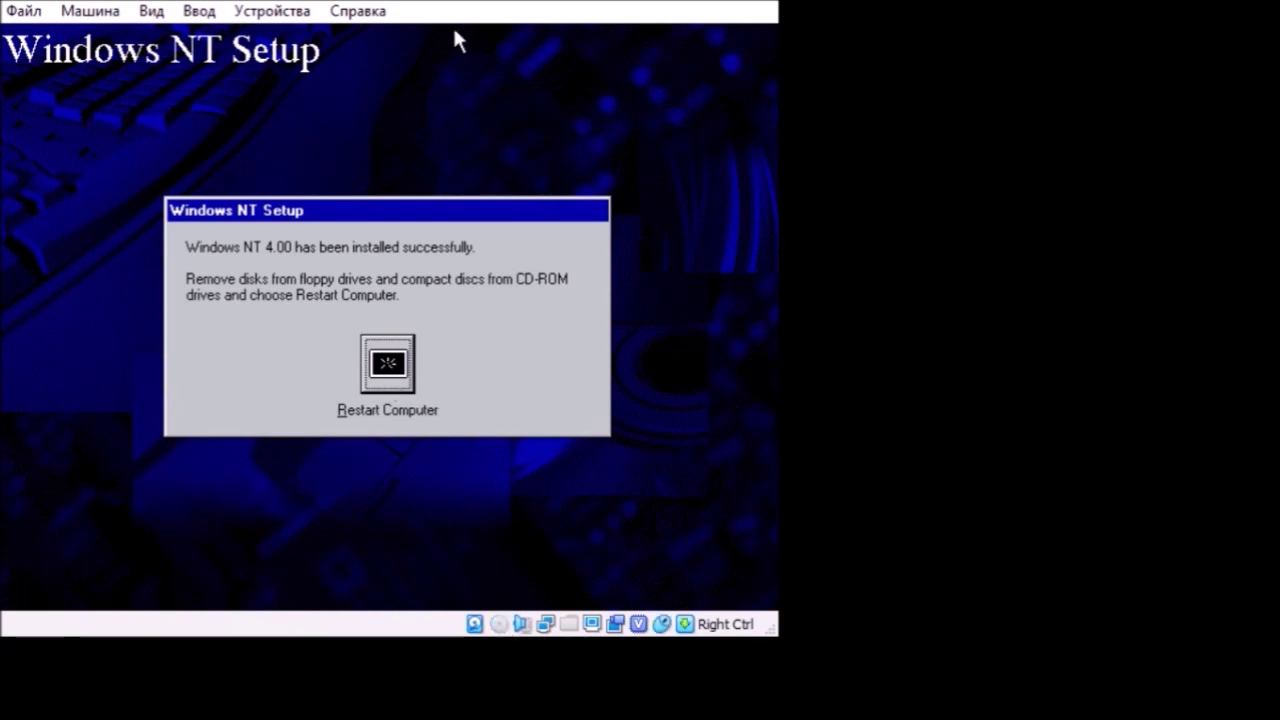
pyautogui.click(397, 360)
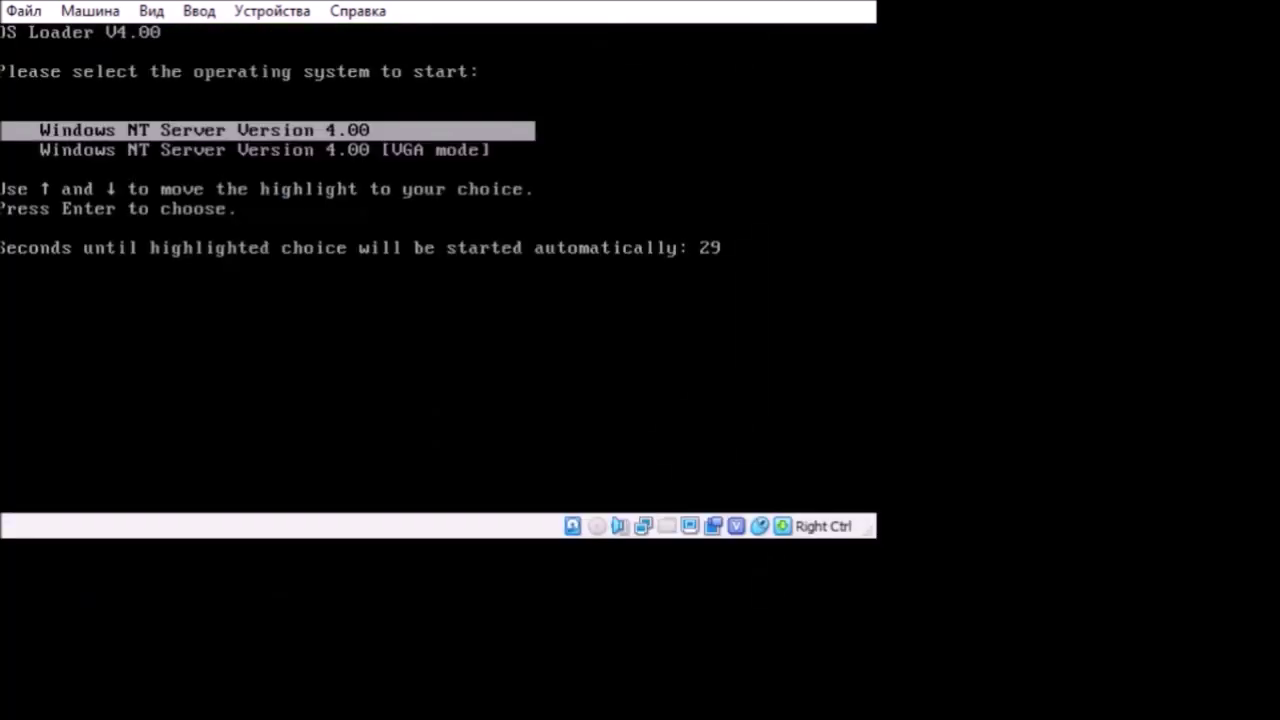
pyautogui.press('Return')
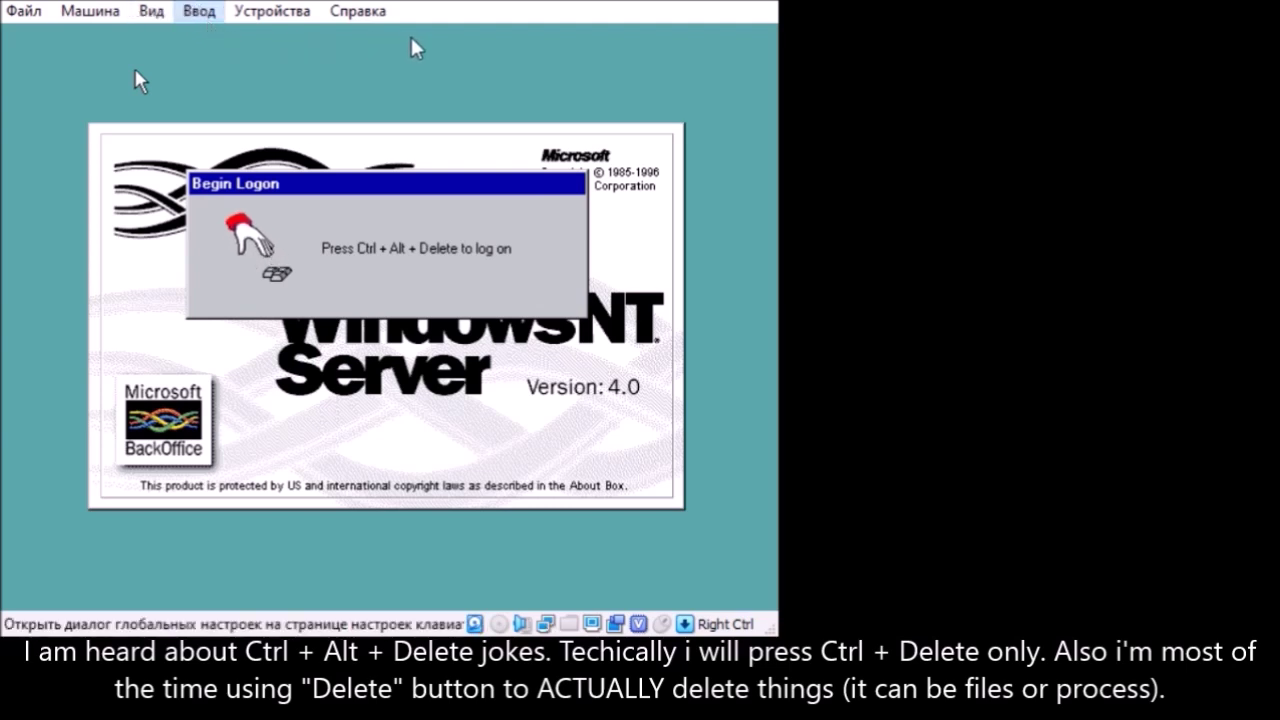
# - Log on to DOMAIN as Administrator with an empty password and close the Welcome window
pyautogui.click(426, 89)
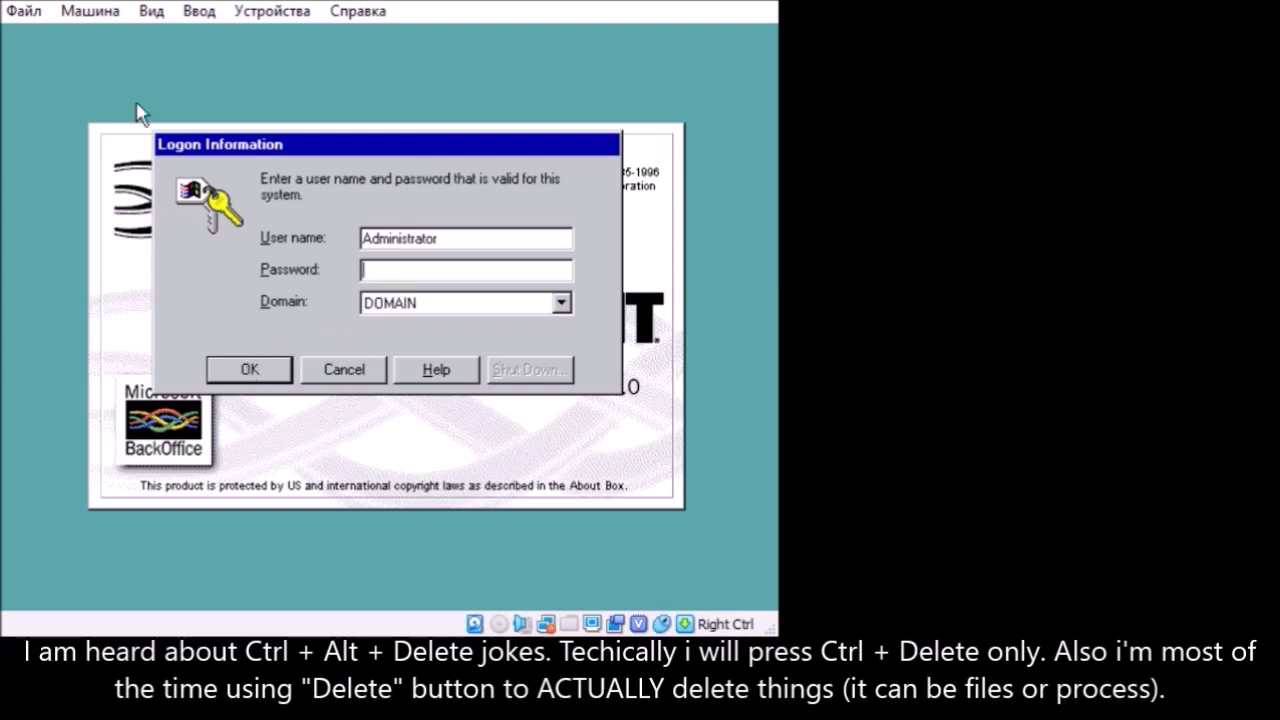
pyautogui.click(226, 372)
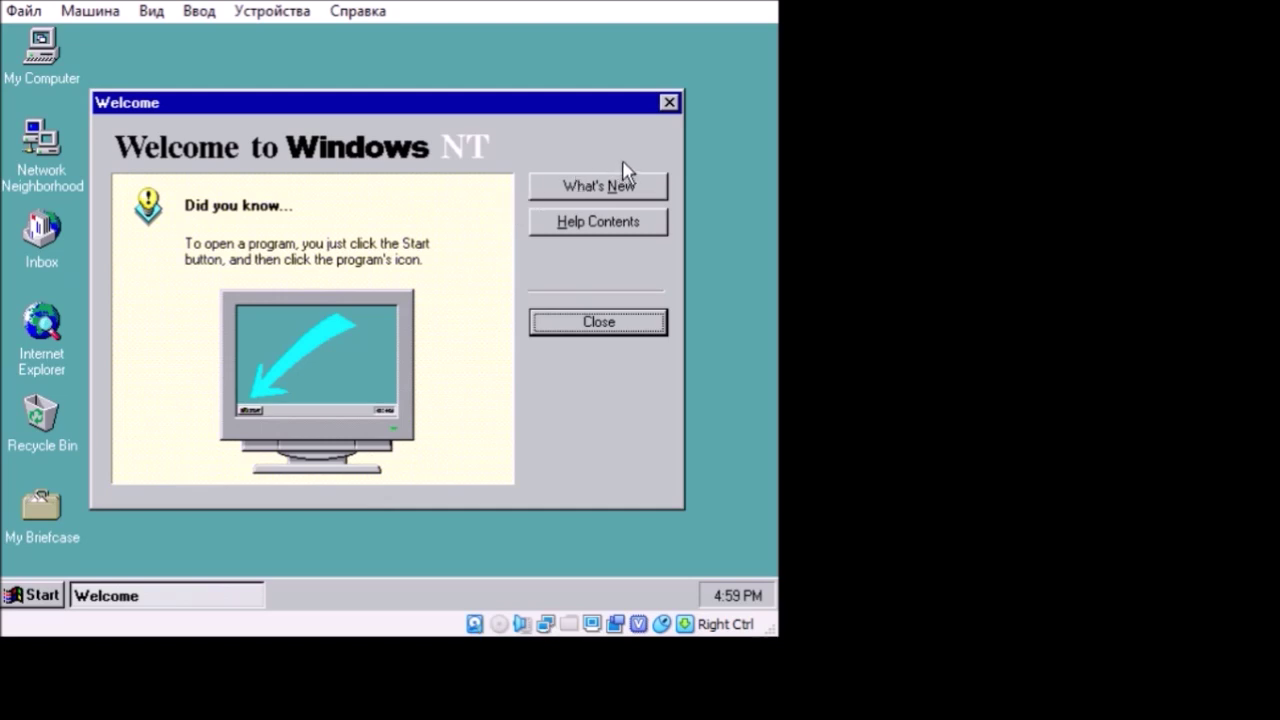
pyautogui.click(668, 103)
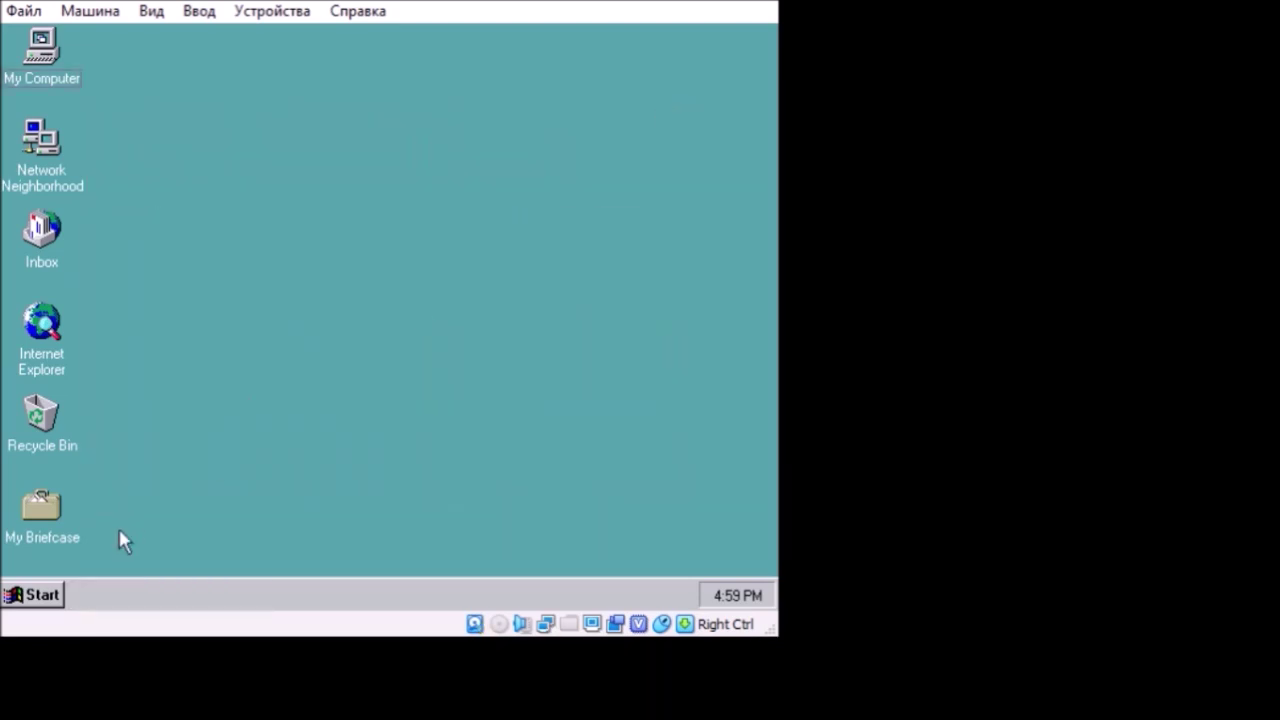
# - Open My Computer and check the free space and capacity of its C:, D: and E: drives
pyautogui.doubleClick(38, 68)
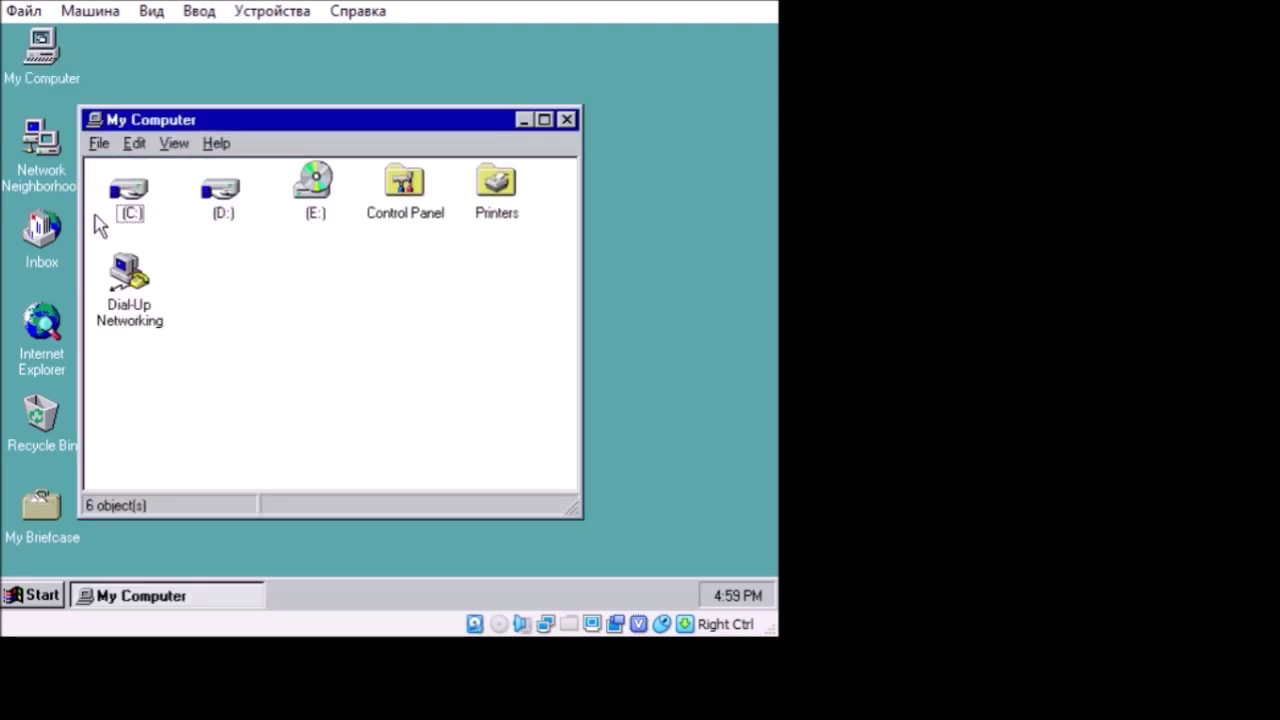
pyautogui.click(118, 218)
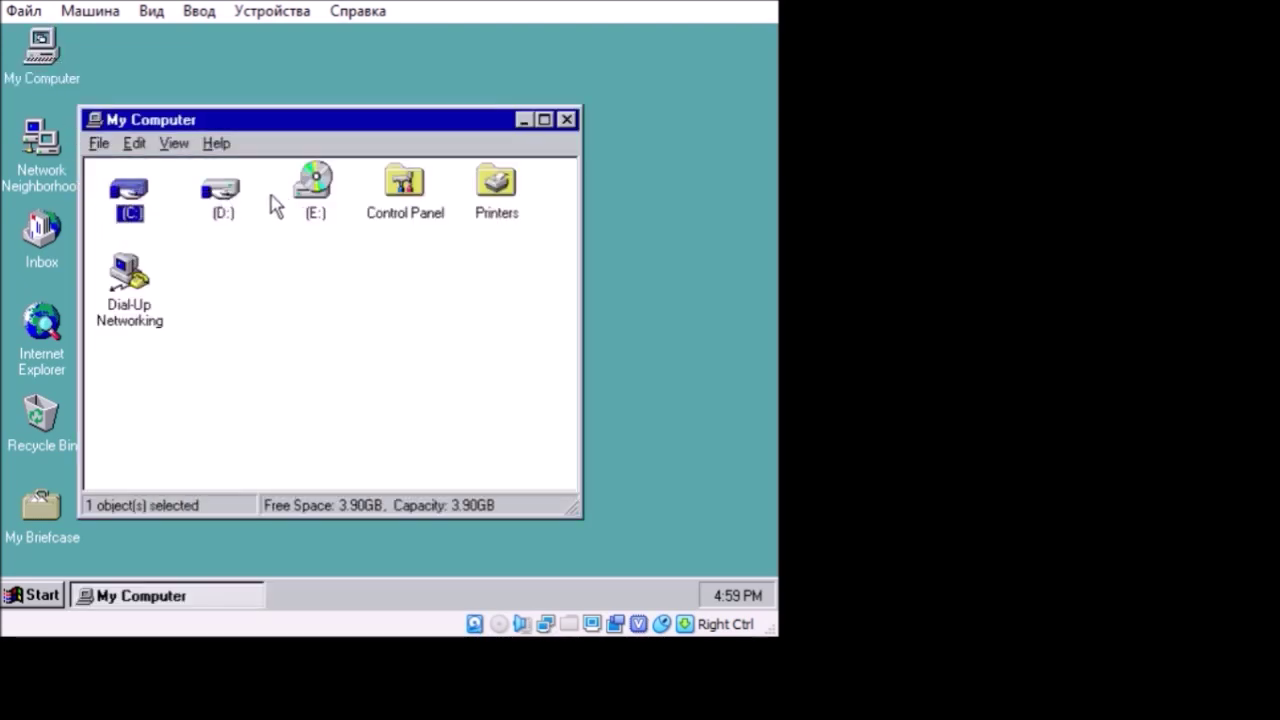
pyautogui.click(222, 196)
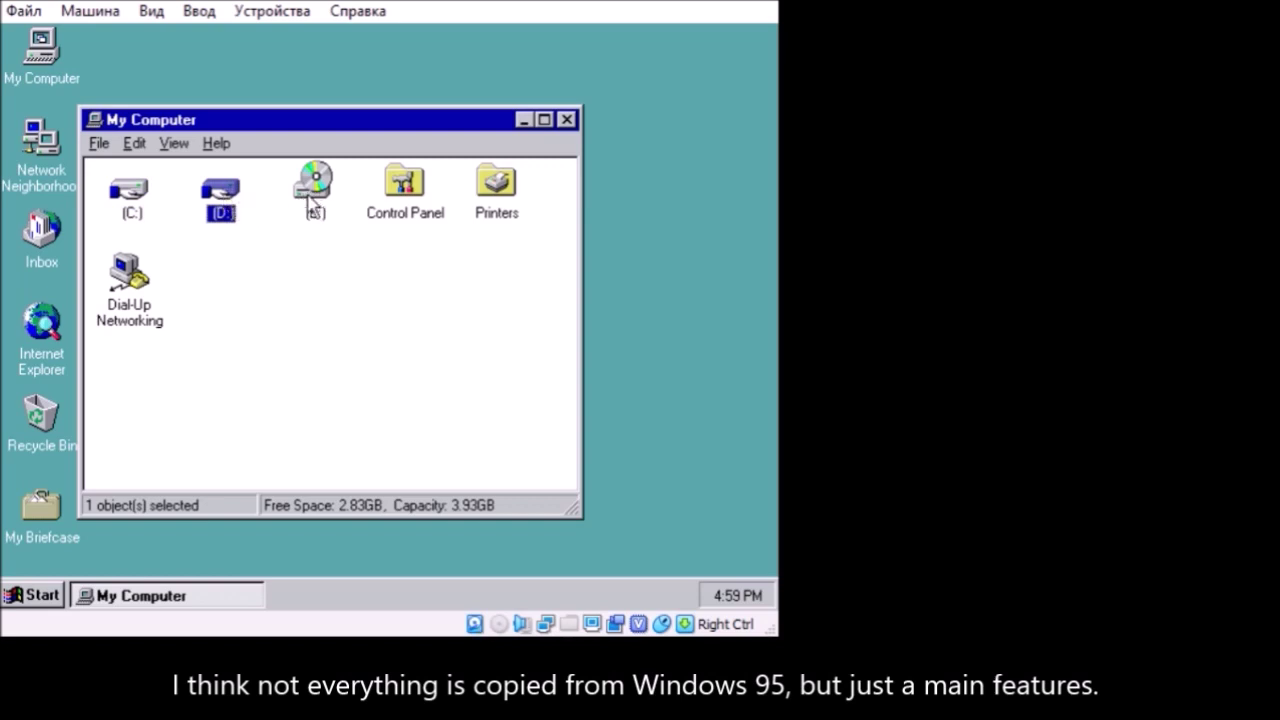
pyautogui.click(312, 192)
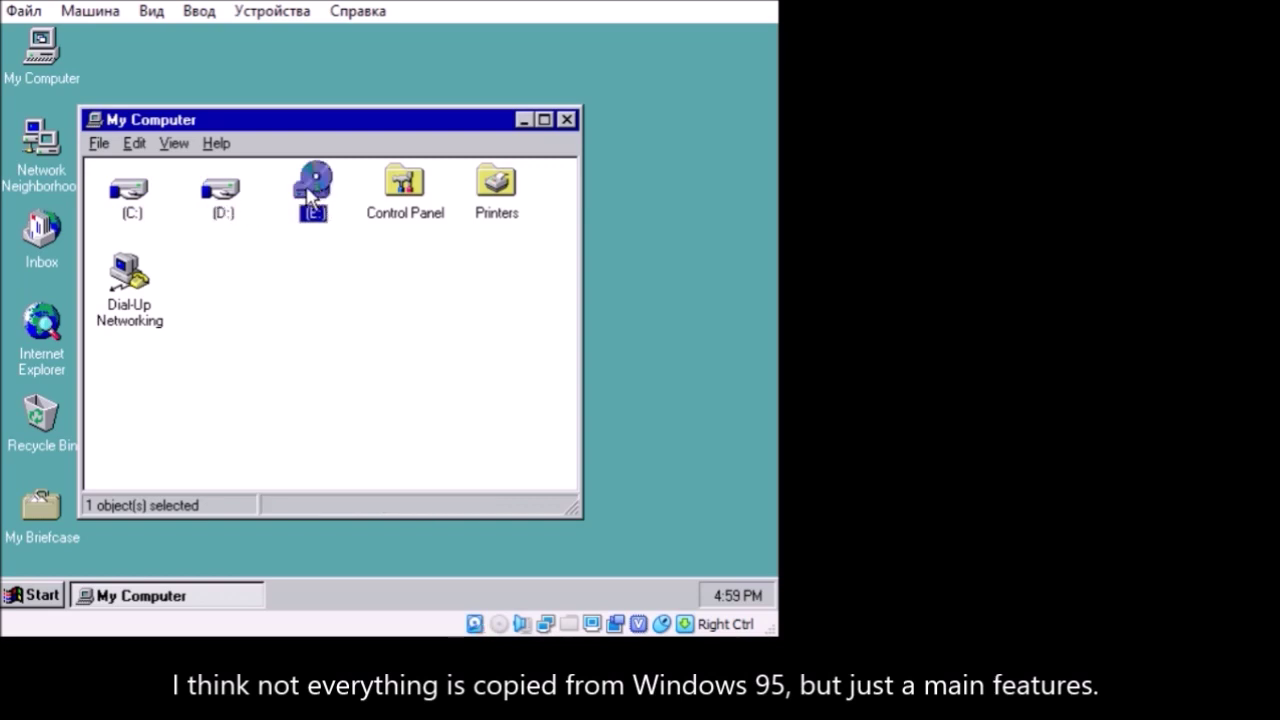
pyautogui.click(138, 197)
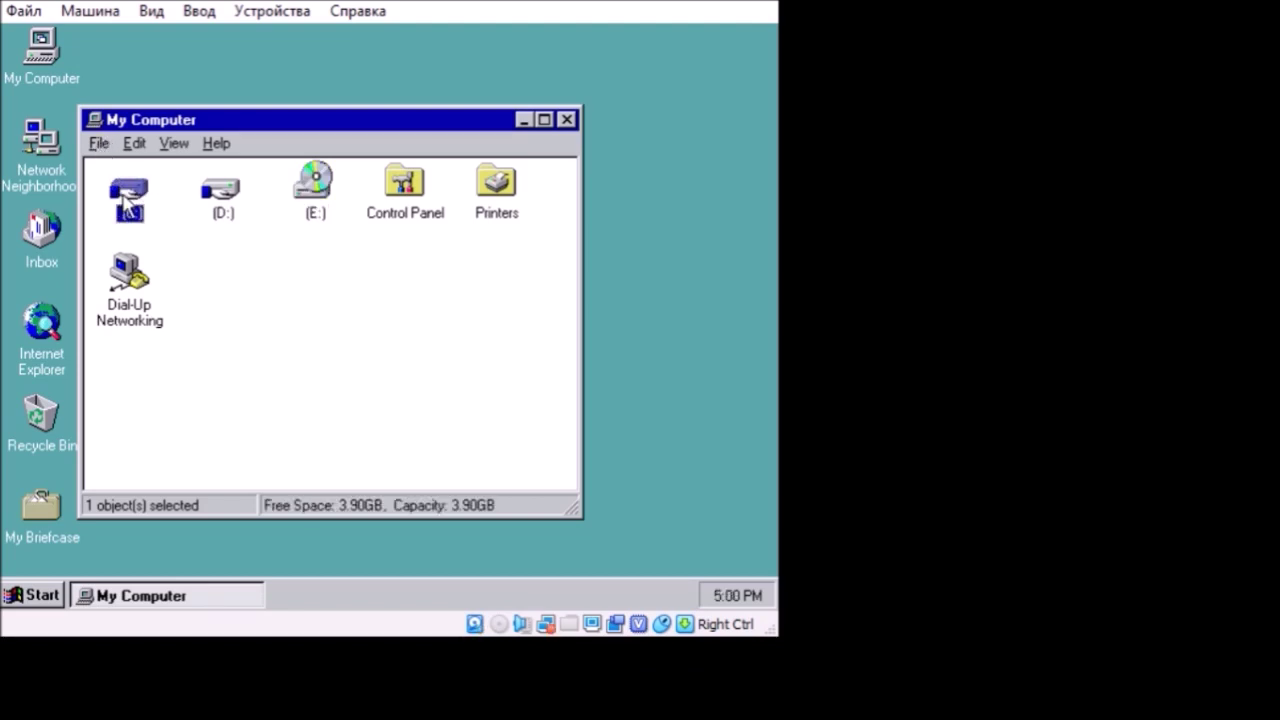
# - Explore drive C: in a separate Explorer window, view the contents of My Computer there and close it
pyautogui.rightClick(125, 197)
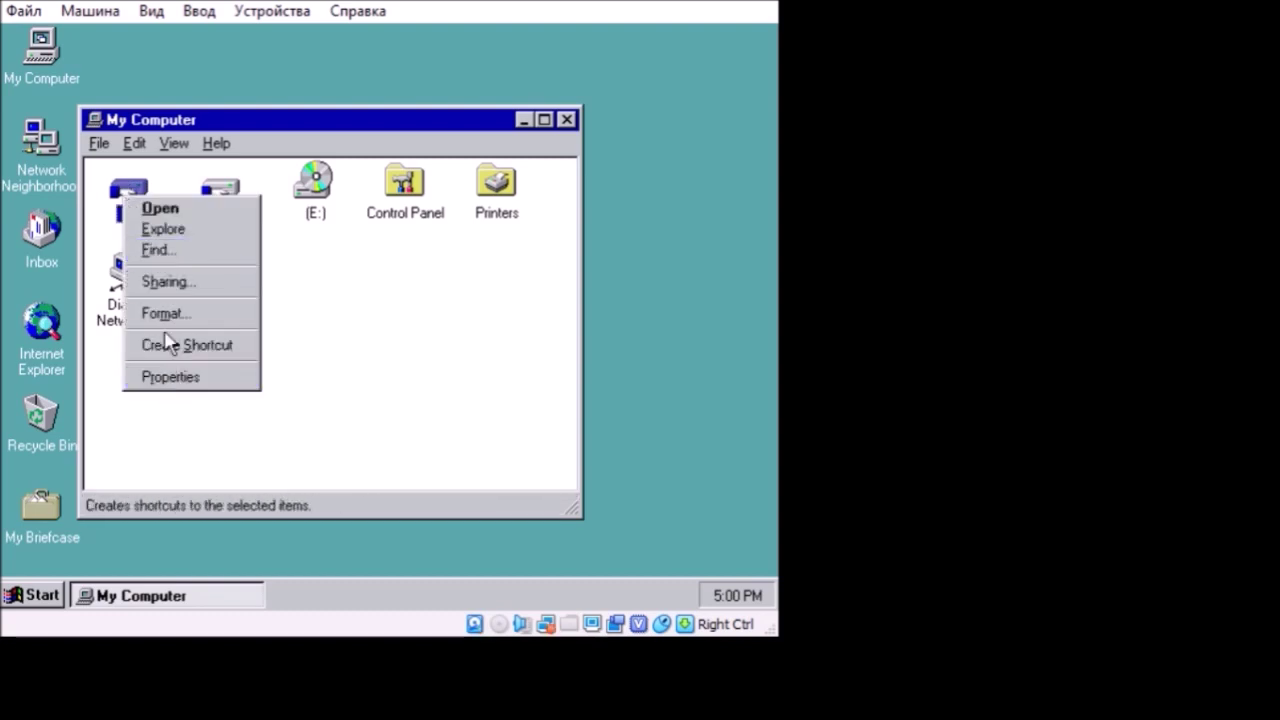
pyautogui.click(155, 233)
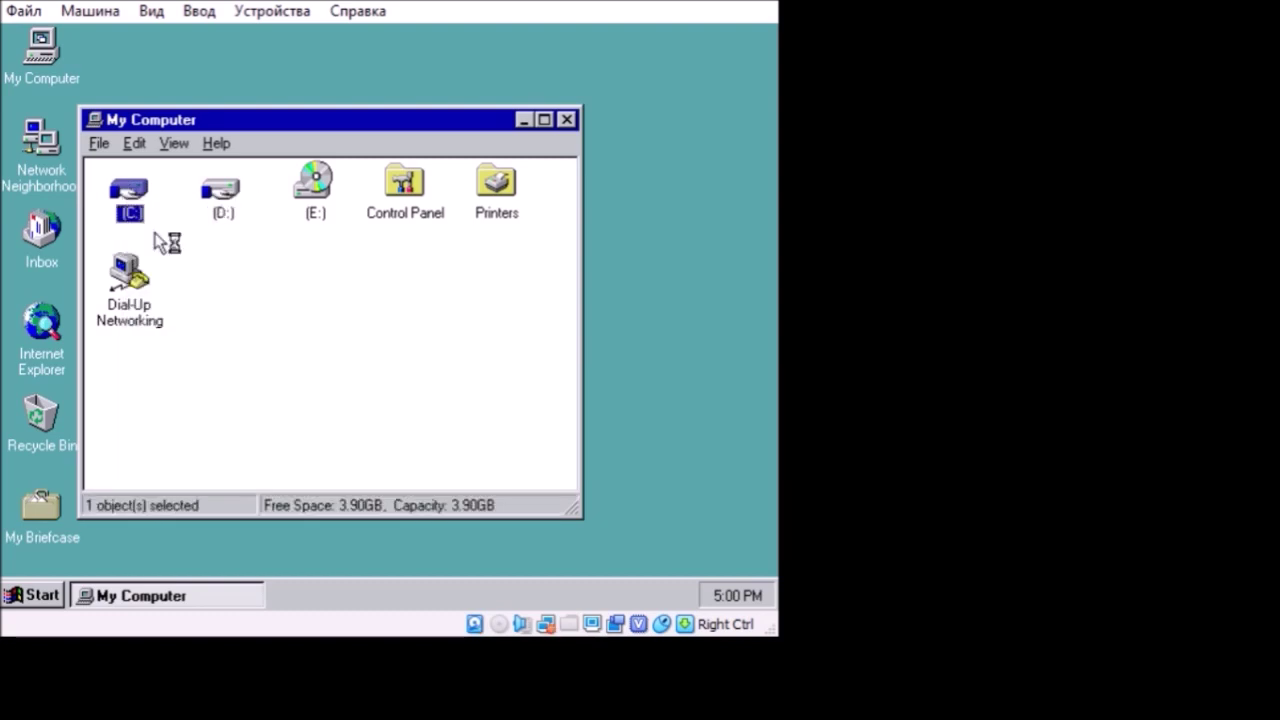
pyautogui.click(223, 246)
pyautogui.doubleClick(220, 244)
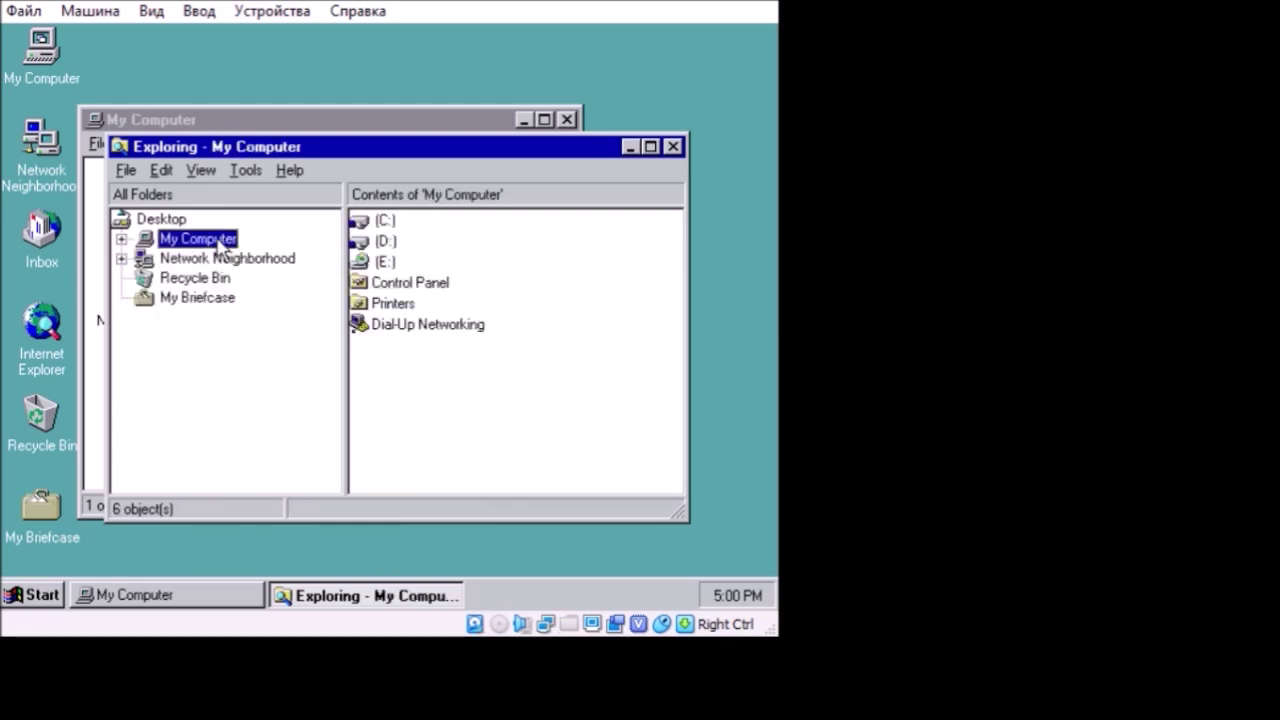
pyautogui.click(673, 146)
# - Examine the pages of My Computer's system properties and close the dialog
pyautogui.rightClick(45, 45)
pyautogui.click(82, 232)
pyautogui.click(233, 95)
pyautogui.click(392, 95)
pyautogui.click(95, 73)
pyautogui.click(192, 171)
pyautogui.click(166, 204)
pyautogui.click(263, 95)
pyautogui.click(233, 73)
pyautogui.click(242, 566)
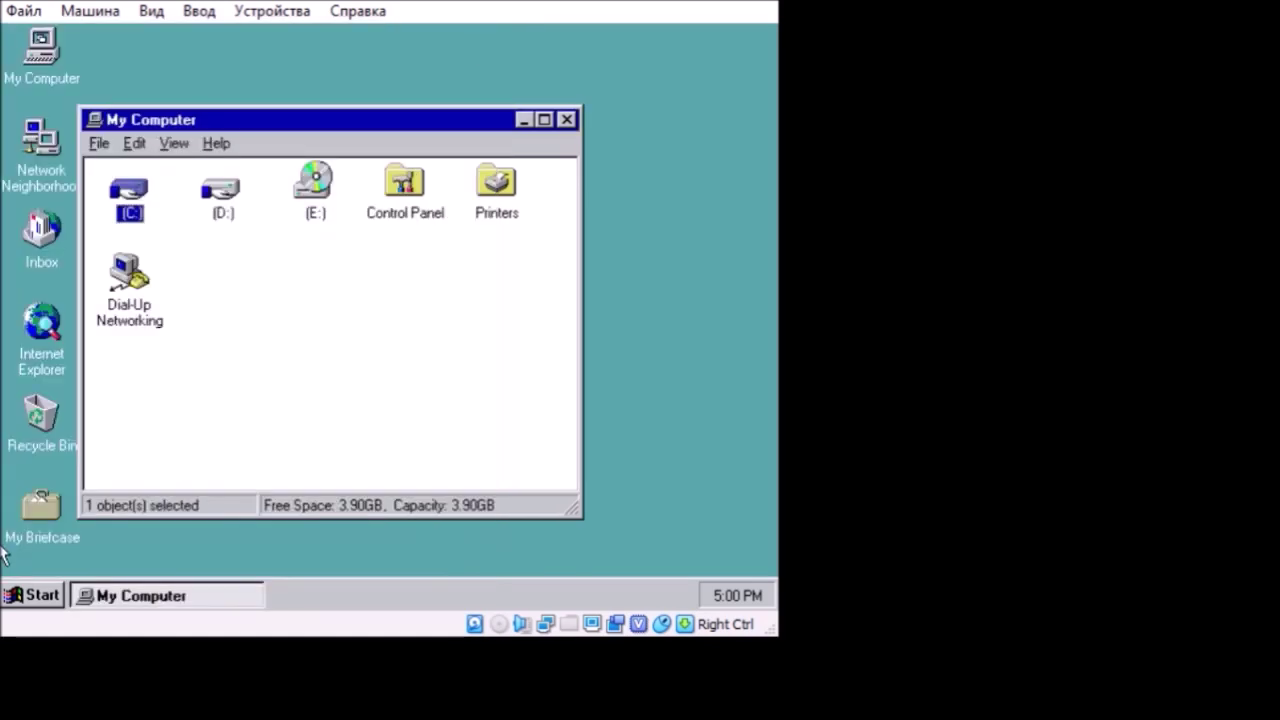
# - Launch the Pinball game from the installed accessories and dismiss the Service Control Manager notice
pyautogui.click(33, 595)
pyautogui.moveTo(79, 345)
pyautogui.moveTo(108, 312)
pyautogui.moveTo(262, 306)
pyautogui.moveTo(525, 218)
pyautogui.moveTo(520, 162)
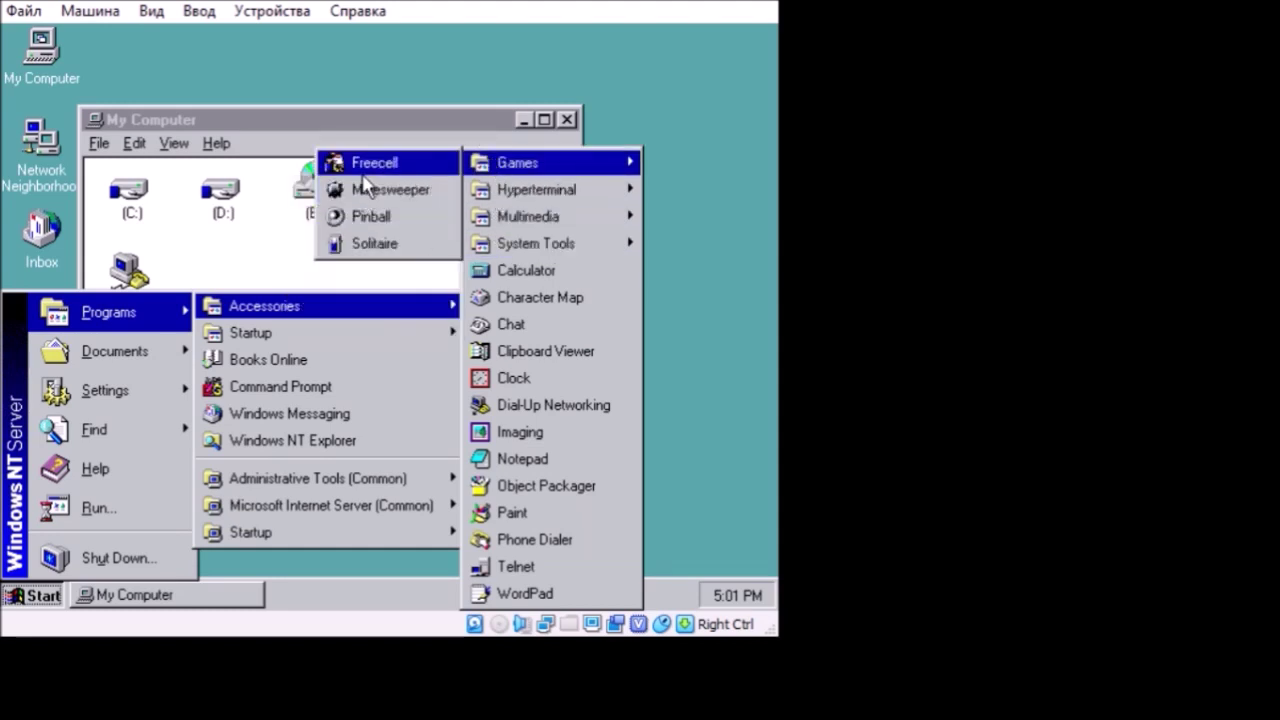
pyautogui.click(363, 216)
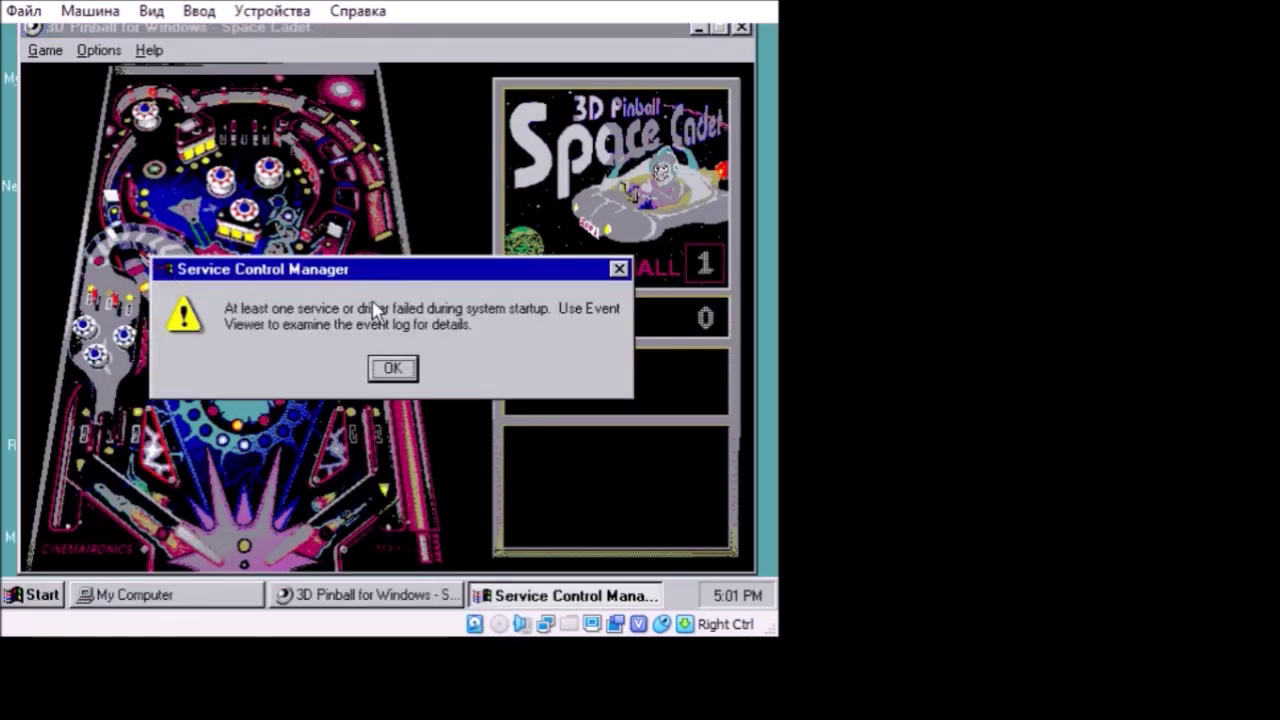
pyautogui.click(392, 368)
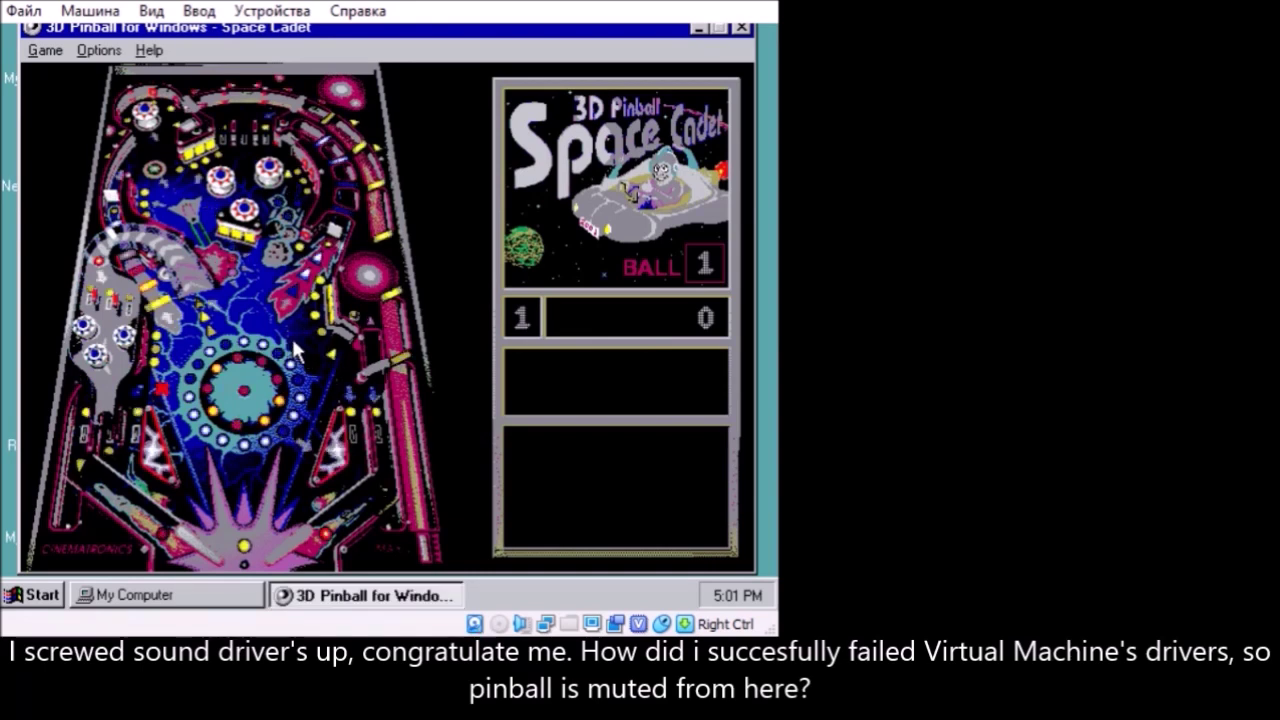
# - Start a new game of 3D Pinball, play the first ball and exit the game
pyautogui.press('F2')
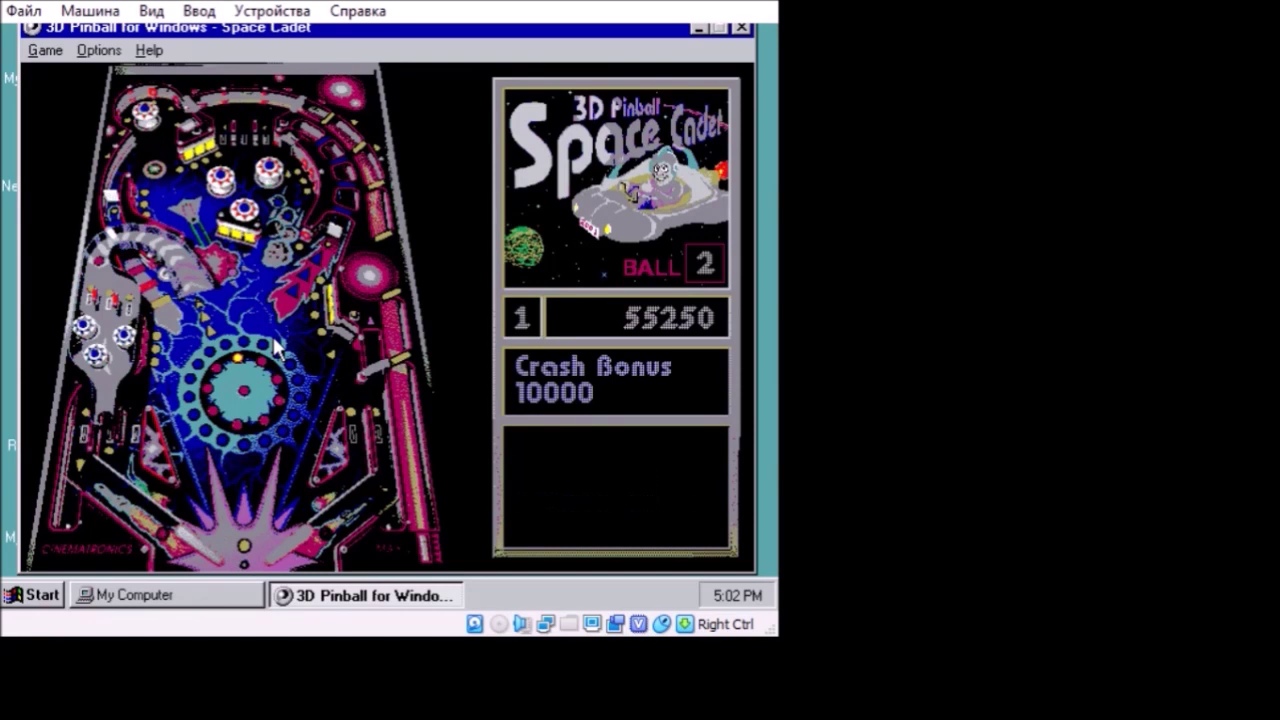
pyautogui.click(36, 50)
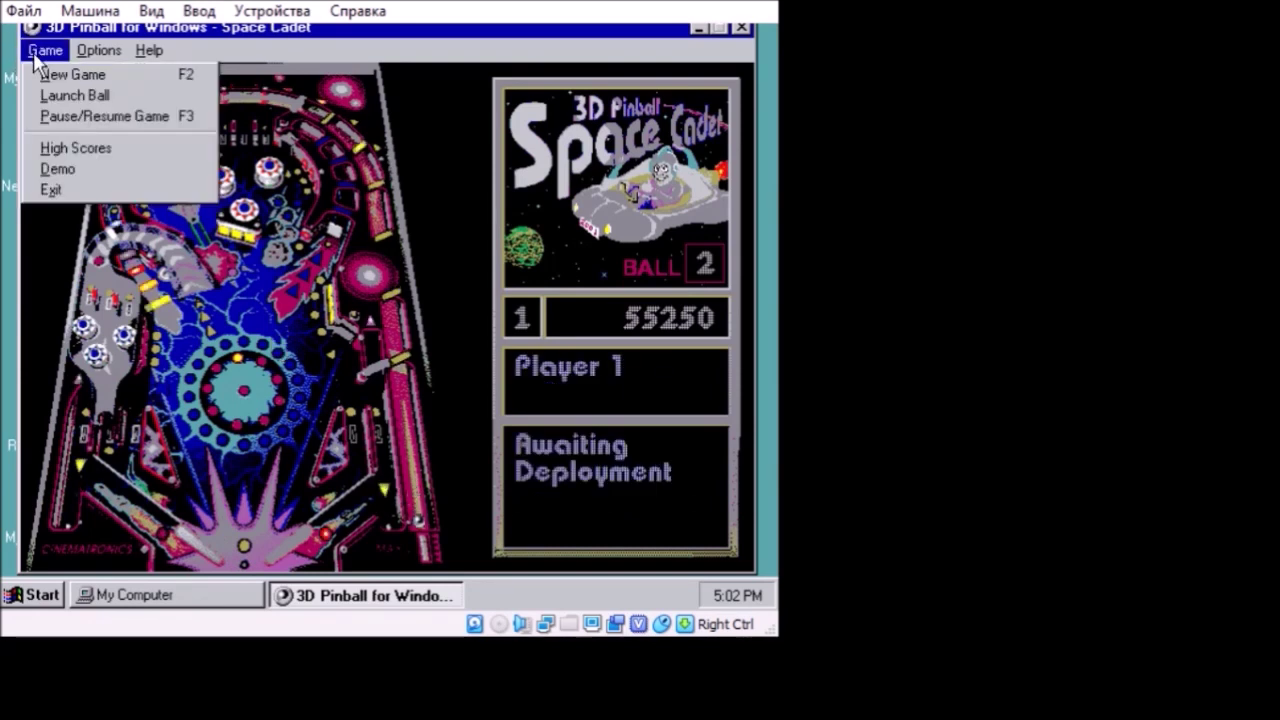
pyautogui.click(55, 167)
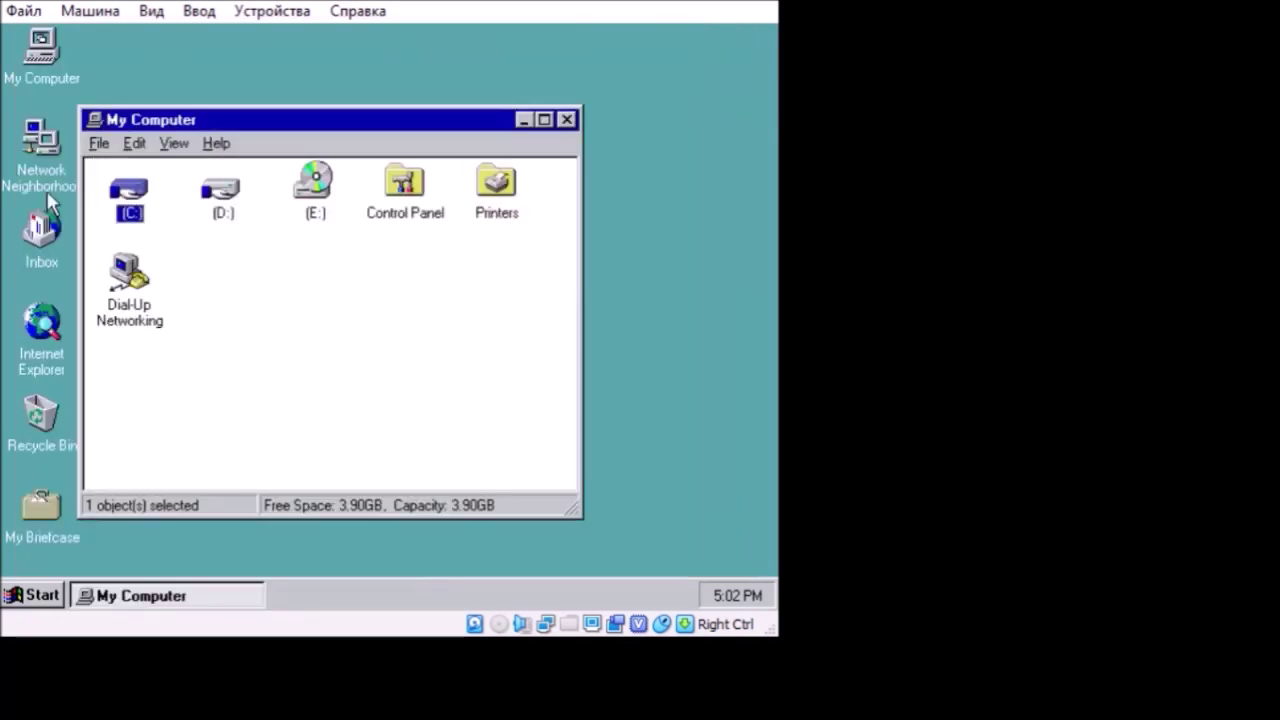